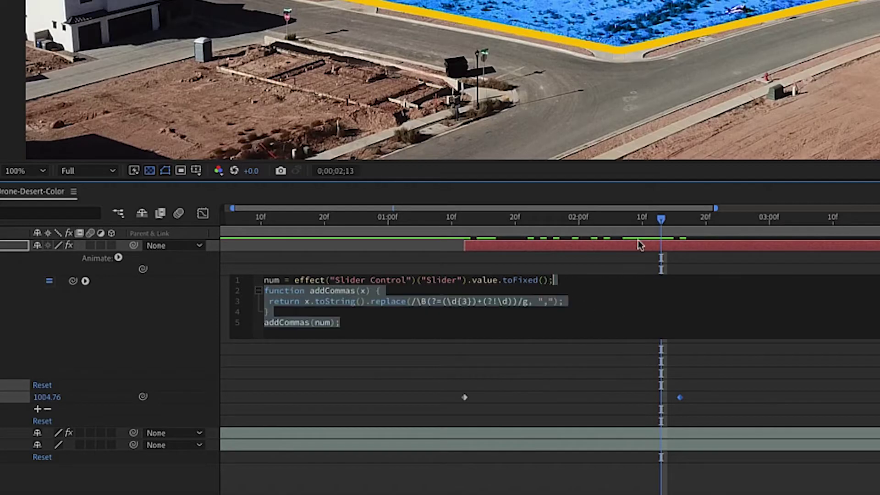
# Scrub back through the drone shot to review the yellow counter.
pyautogui.moveTo(661, 220); pyautogui.dragTo(470, 227)
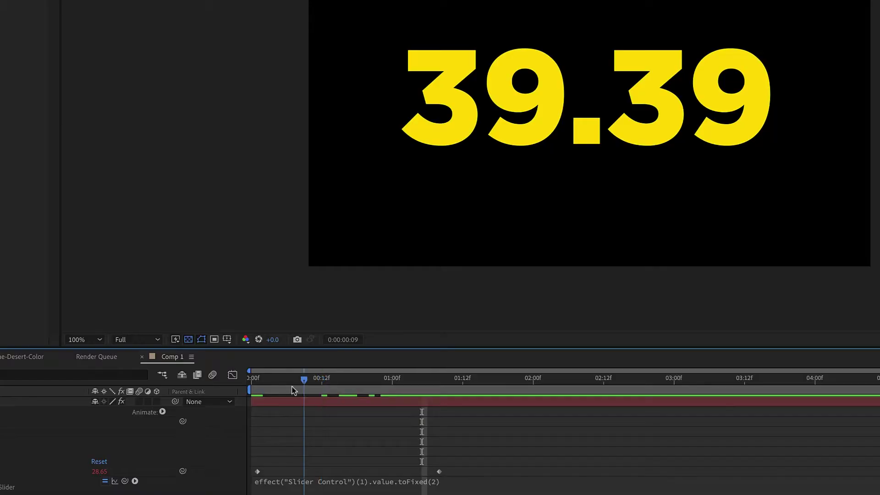
# Scrub the Comp 1 timeline to preview the counter's two-decimal animation.
pyautogui.moveTo(293, 389); pyautogui.dragTo(351, 393)
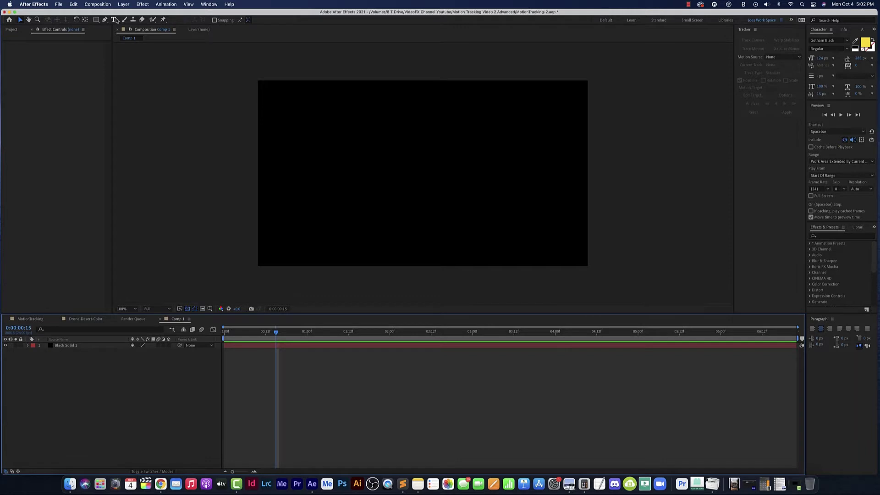
# Create a '100' text layer, scale it to 366% and centre it over the black solid.
pyautogui.click(114, 19)
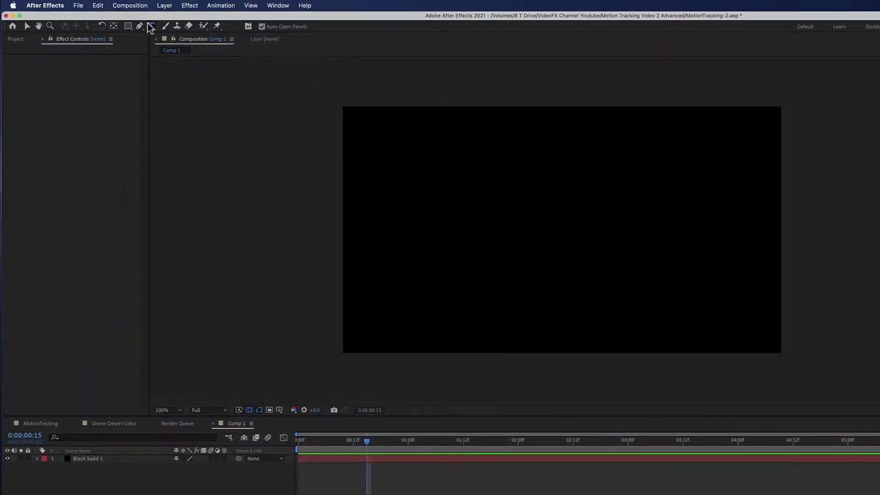
pyautogui.click(524, 200)
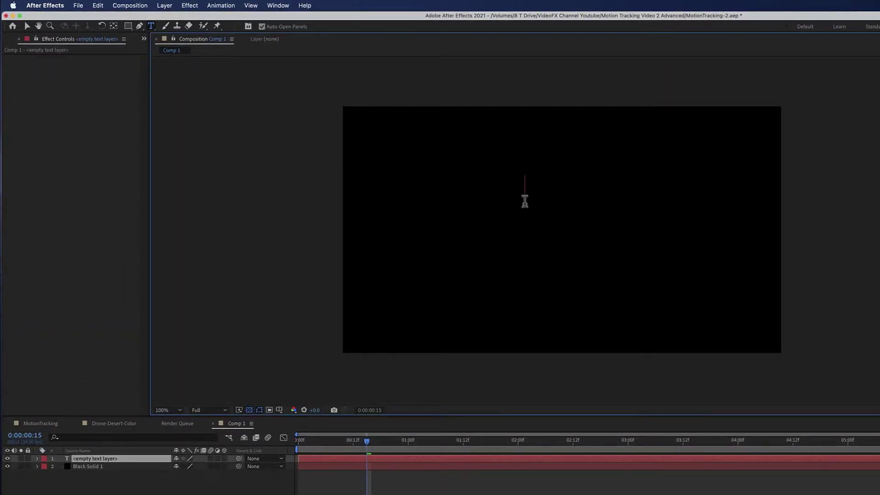
pyautogui.write('100')
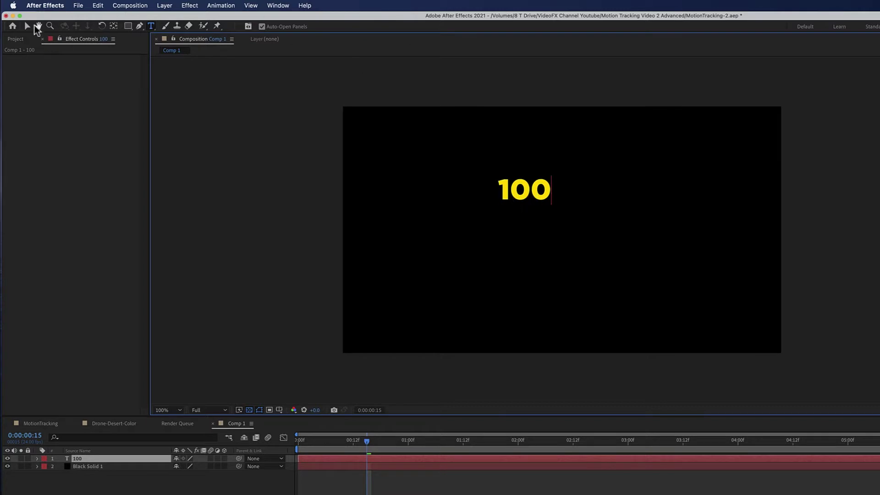
pyautogui.click(27, 26)
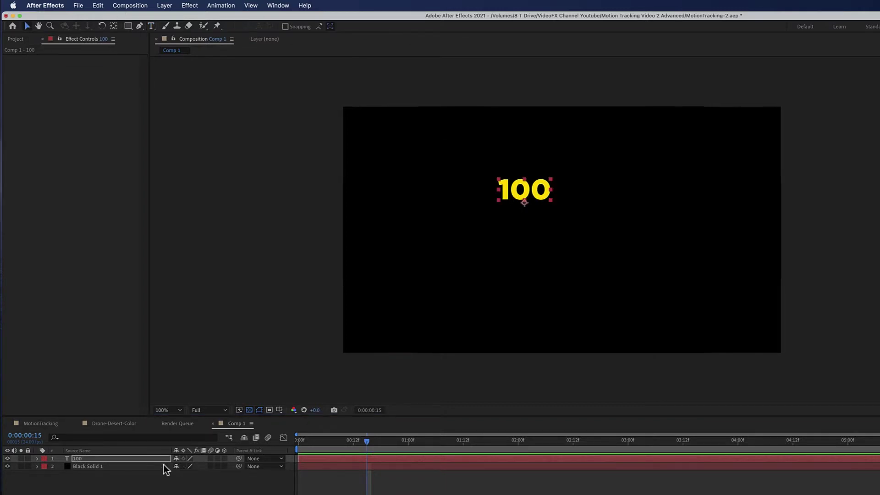
pyautogui.press('s')
pyautogui.moveTo(196, 466); pyautogui.dragTo(327, 471)
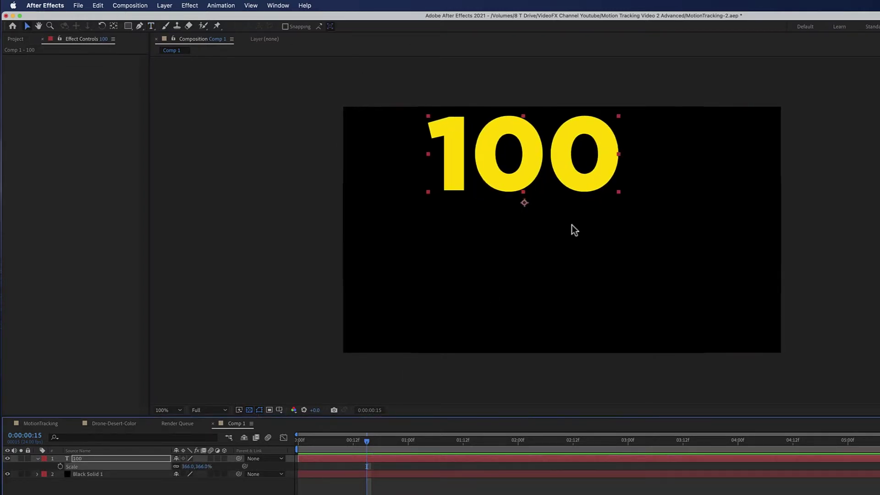
pyautogui.moveTo(598, 183); pyautogui.dragTo(635, 254)
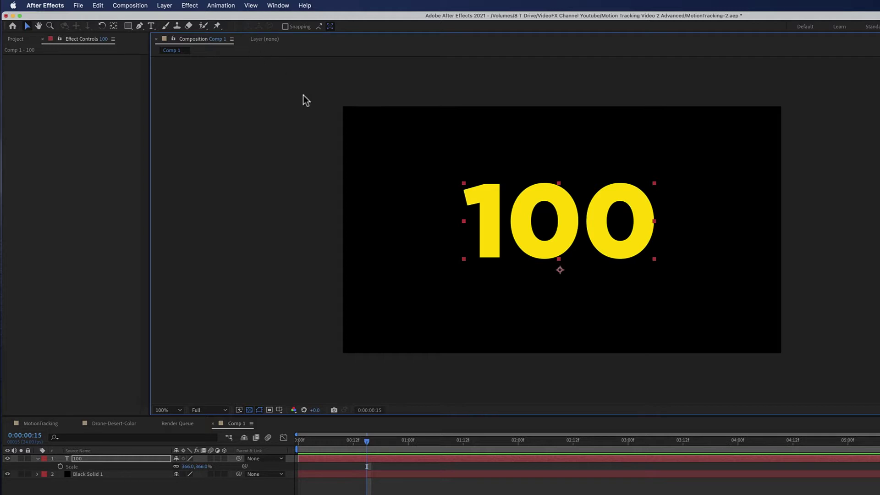
# Apply Expression Controls > Slider Control to the 100 layer and expand its property groups.
pyautogui.click(191, 7)
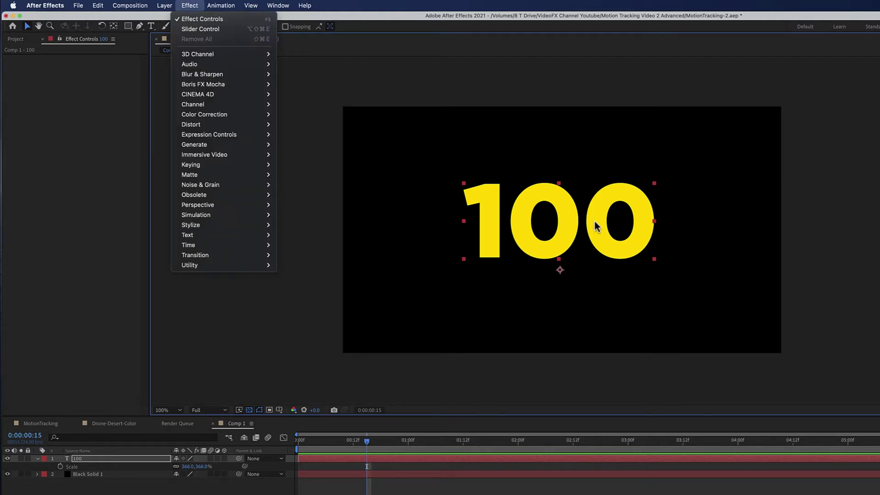
pyautogui.click(451, 460)
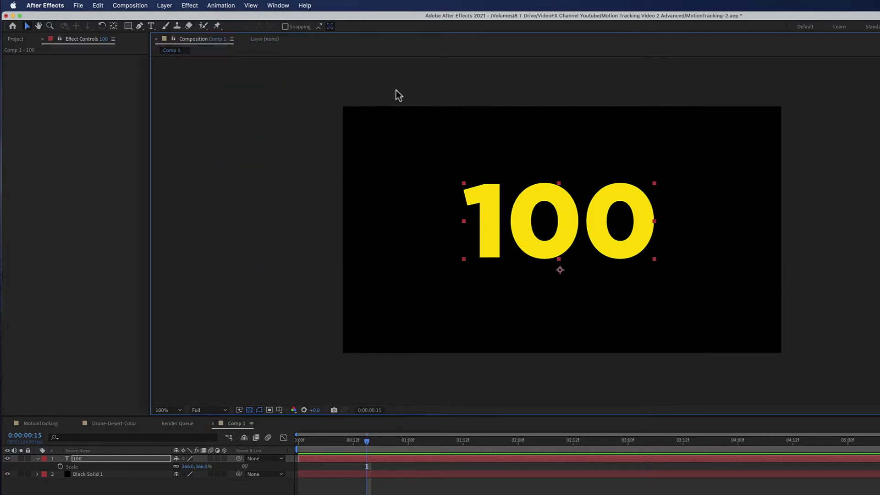
pyautogui.click(417, 457)
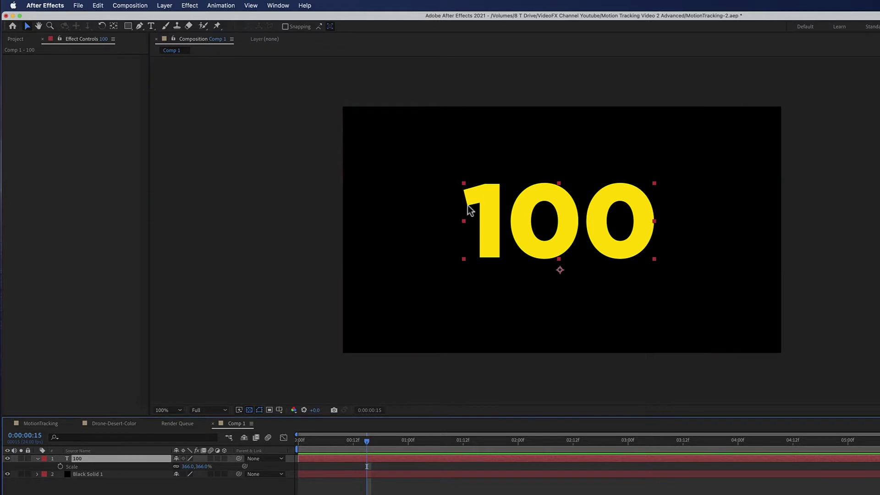
pyautogui.click(189, 5)
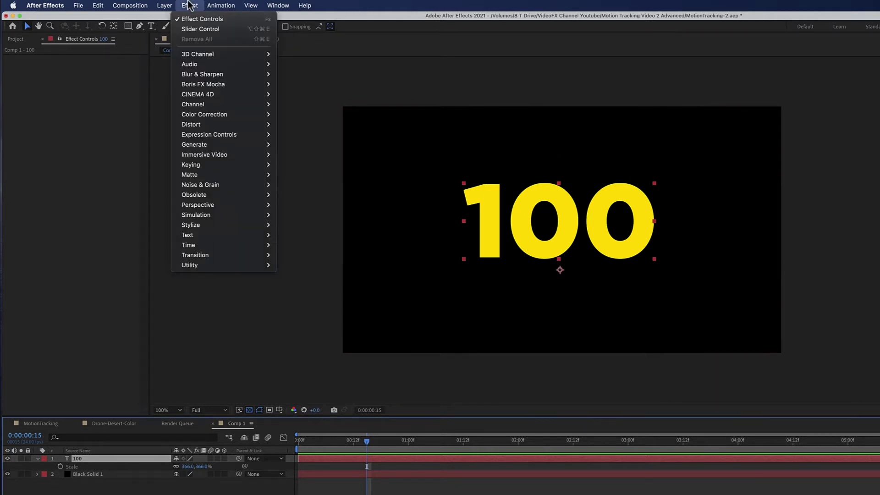
pyautogui.moveTo(226, 133)
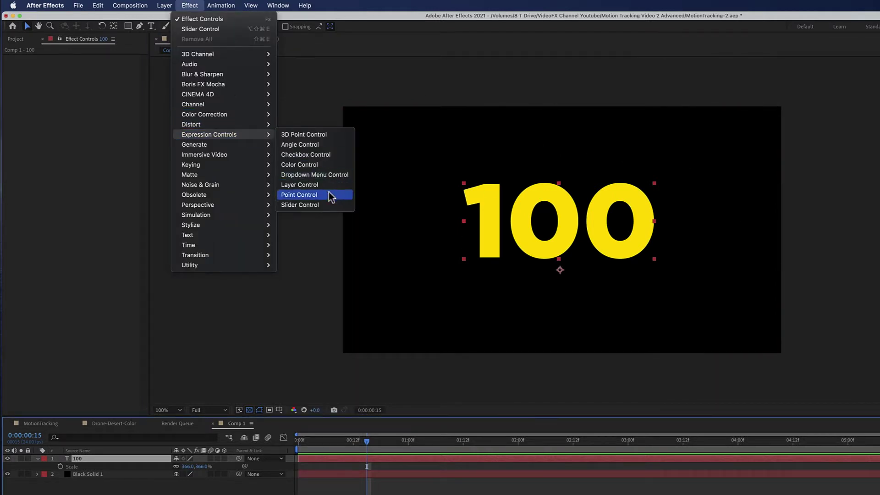
pyautogui.click(324, 205)
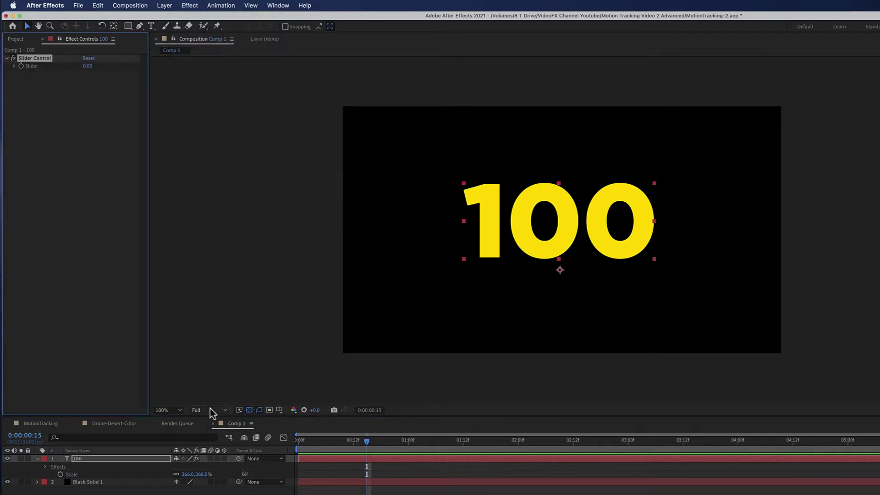
pyautogui.click(38, 459)
pyautogui.click(38, 458)
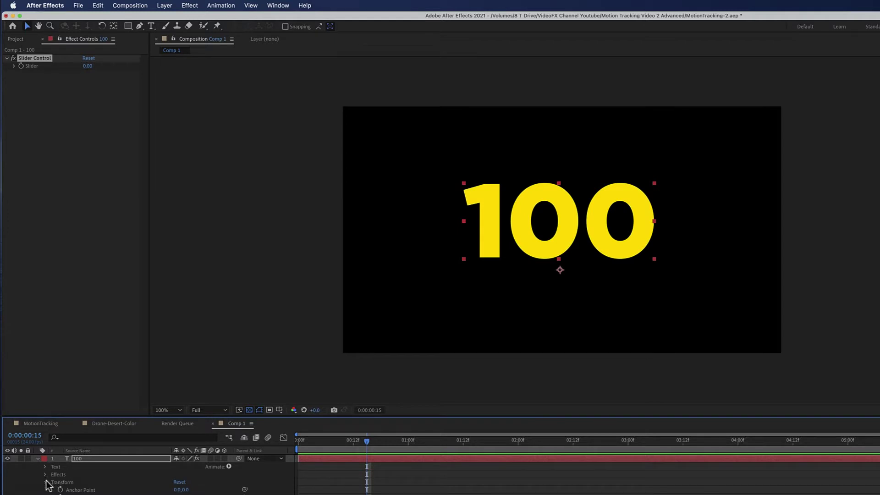
# Pick-whip the 100 layer's Source Text to the Slider and set the slider to 40.
pyautogui.click(45, 467)
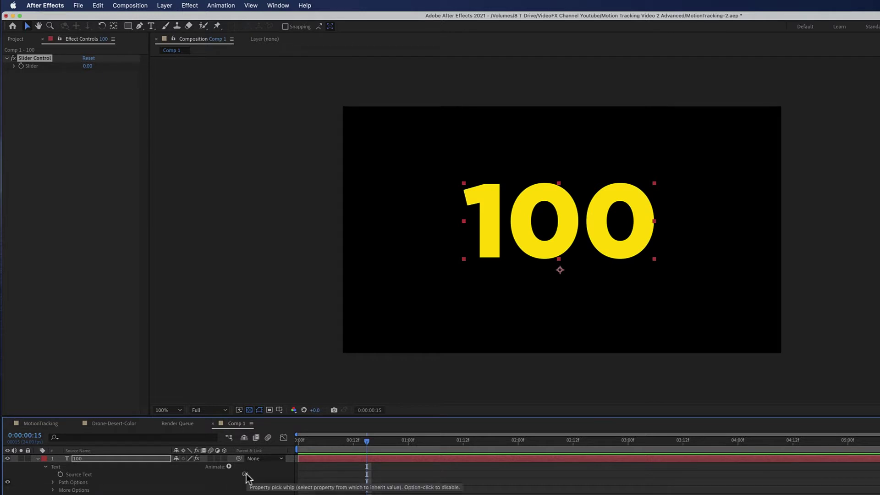
pyautogui.moveTo(245, 474)
pyautogui.mouseDown()
pyautogui.moveTo(189, 475)
pyautogui.moveTo(248, 474)
pyautogui.mouseUp()
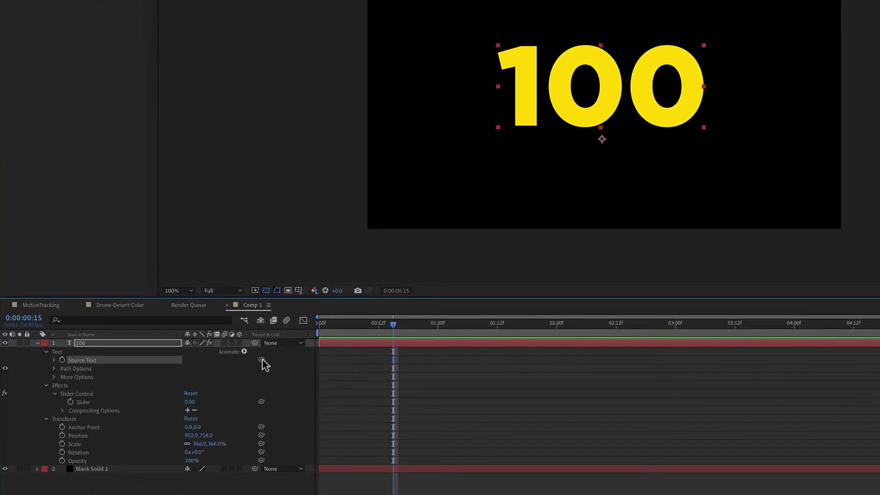
pyautogui.moveTo(262, 359); pyautogui.dragTo(80, 399)
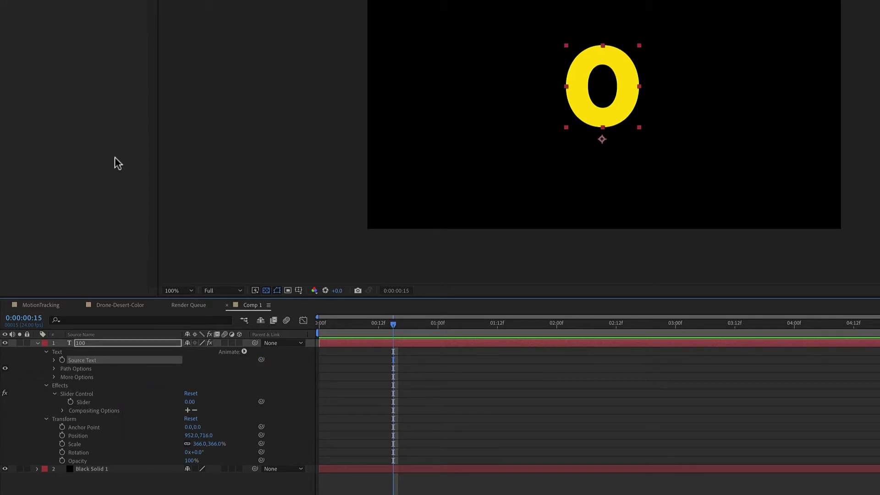
pyautogui.keyDown('alt'); pyautogui.click(71, 401); pyautogui.keyUp('alt')
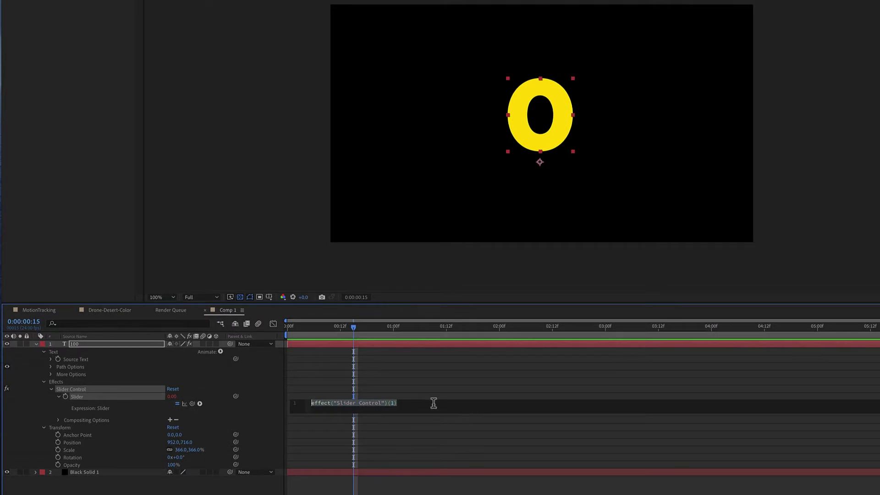
pyautogui.click(433, 403)
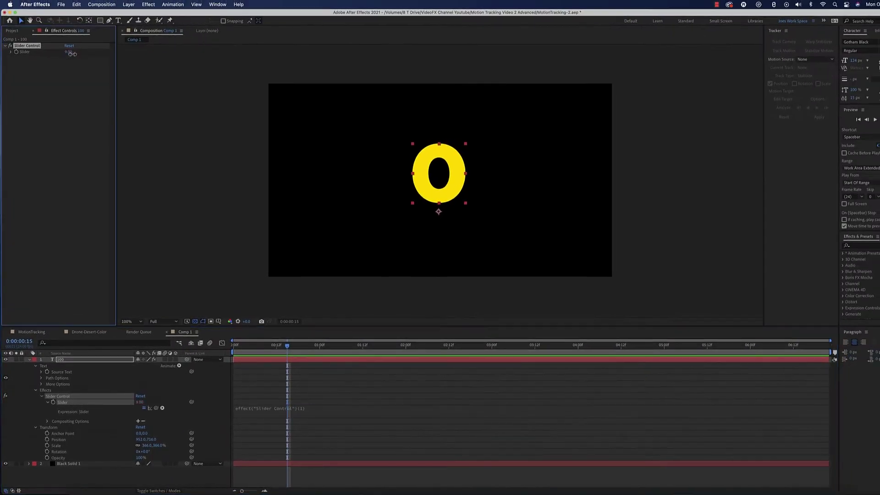
pyautogui.moveTo(71, 54); pyautogui.dragTo(90, 53)
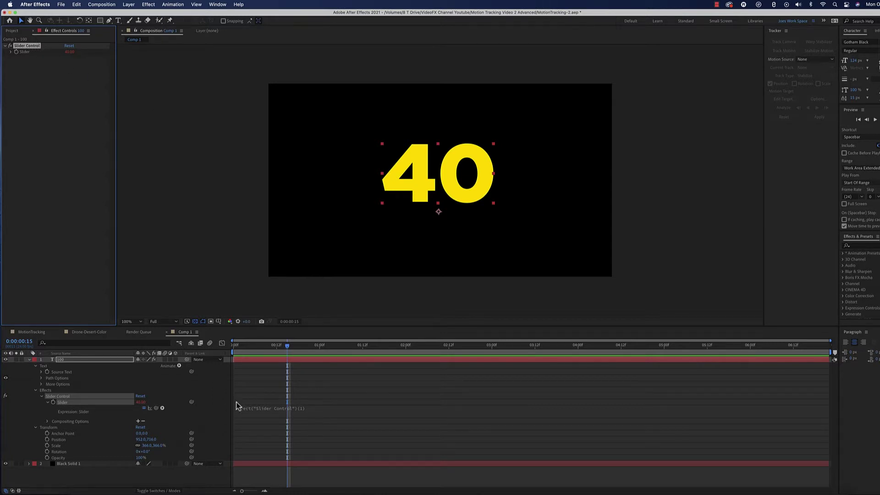
# Append .value.toFixed(0) to the Source Text expression via autocomplete.
pyautogui.click(310, 409)
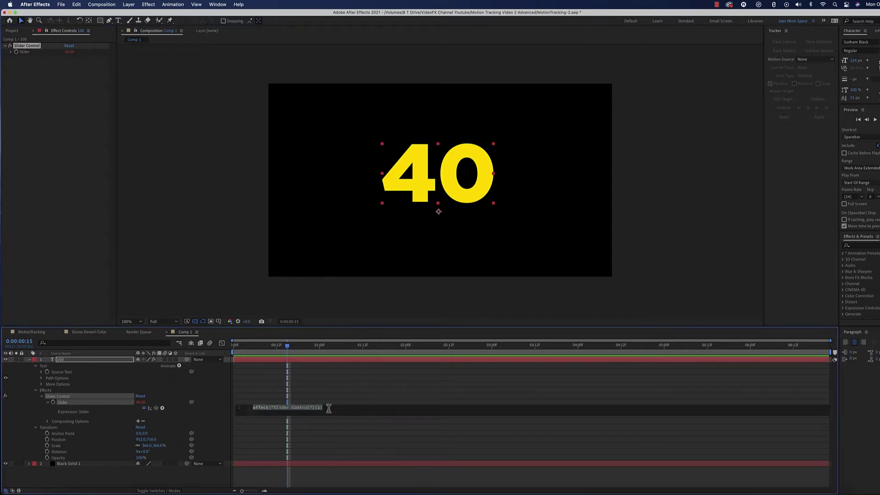
pyautogui.click(328, 409)
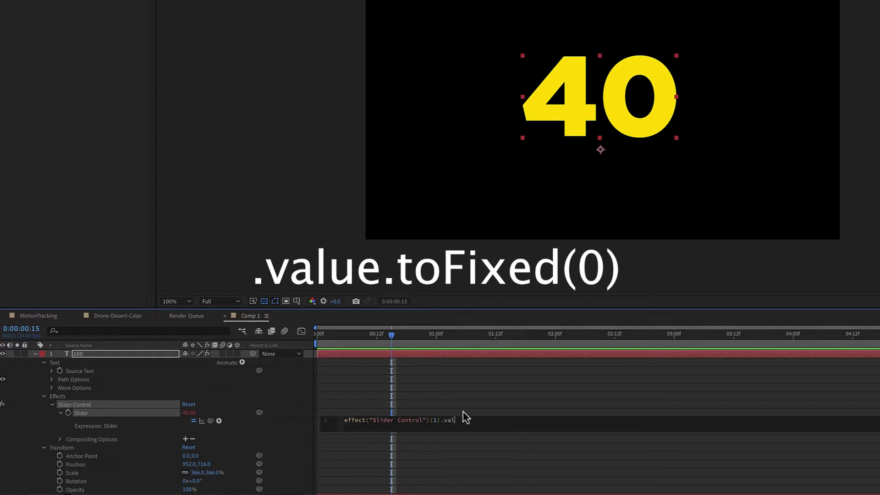
pyautogui.write('valu')
pyautogui.press('Return')
pyautogui.write('.toF')
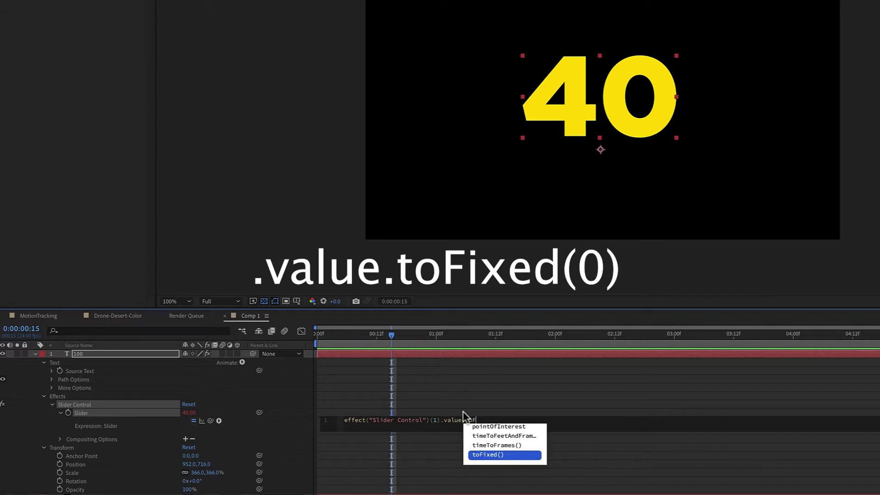
pyautogui.write('ixed')
pyautogui.press('Return')
pyautogui.write('0')
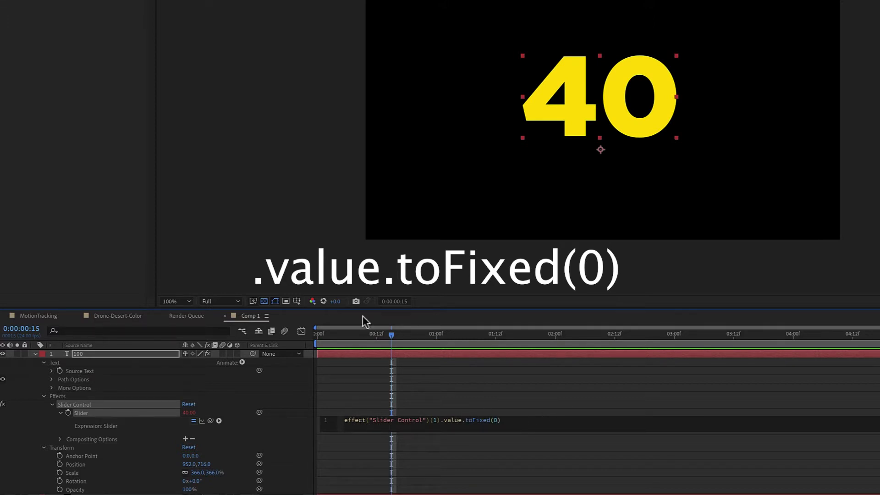
# Keyframe the Slider from 0 at the start to 111 at 0:00:01:08.
pyautogui.moveTo(390, 334); pyautogui.dragTo(322, 339)
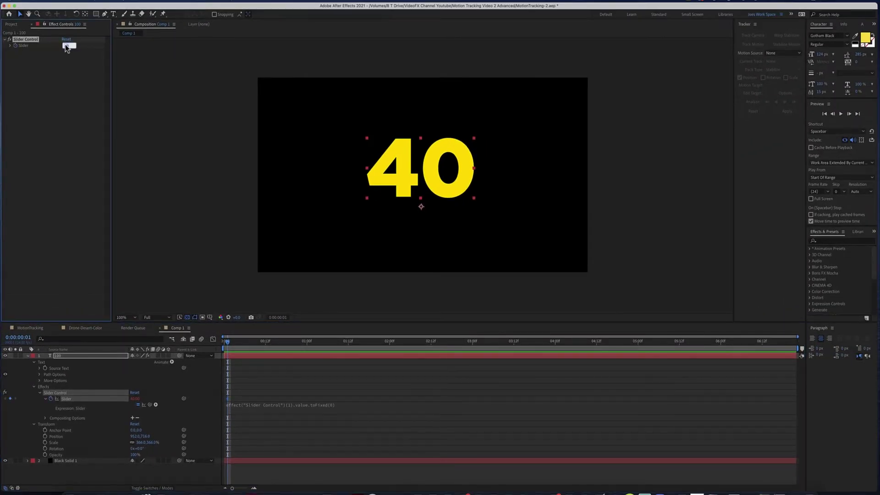
pyautogui.press('Return')
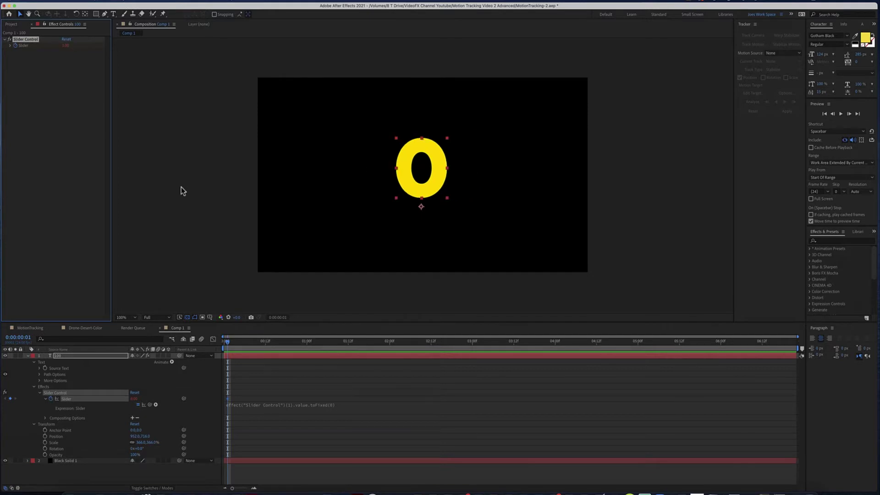
pyautogui.moveTo(232, 342); pyautogui.dragTo(336, 351)
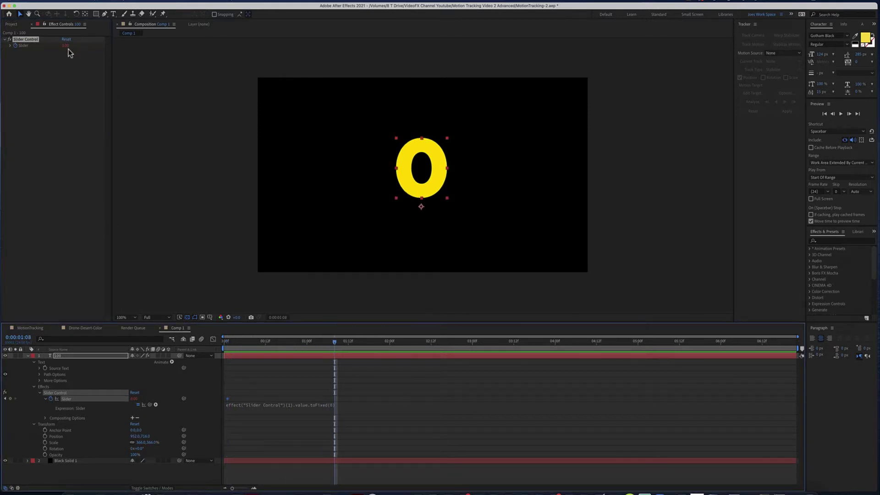
pyautogui.moveTo(66, 46); pyautogui.dragTo(106, 47)
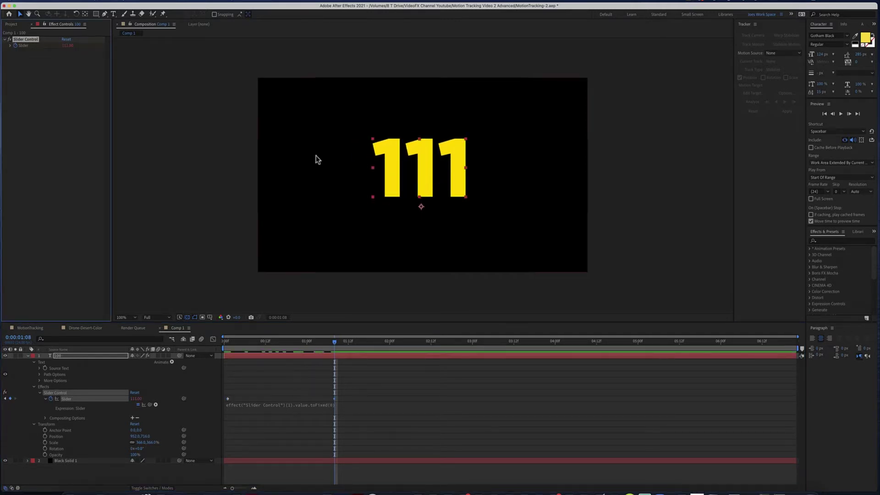
# Preview the count from the start and return to where it reads 111.
pyautogui.moveTo(333, 350); pyautogui.dragTo(224, 353)
pyautogui.press('space')
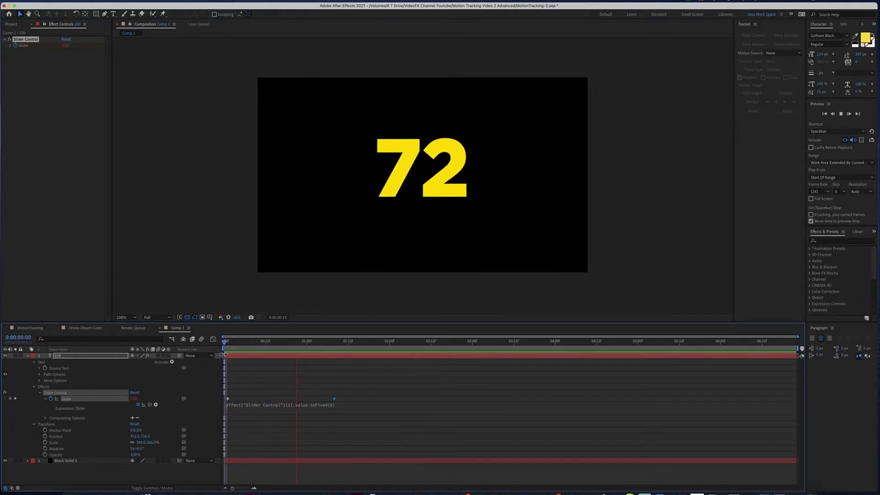
pyautogui.press('space')
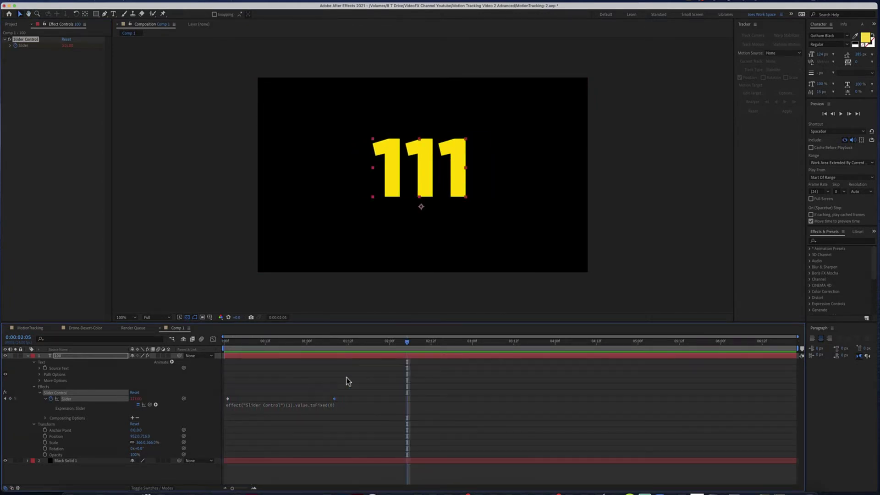
pyautogui.moveTo(408, 343); pyautogui.dragTo(333, 353)
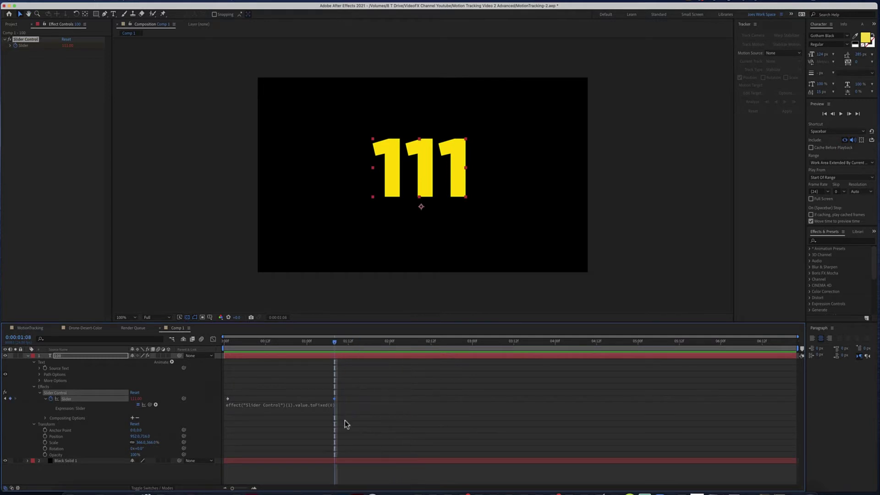
# Change the expression to toFixed(1) and check a one-decimal value.
pyautogui.click(344, 405)
pyautogui.click(353, 405)
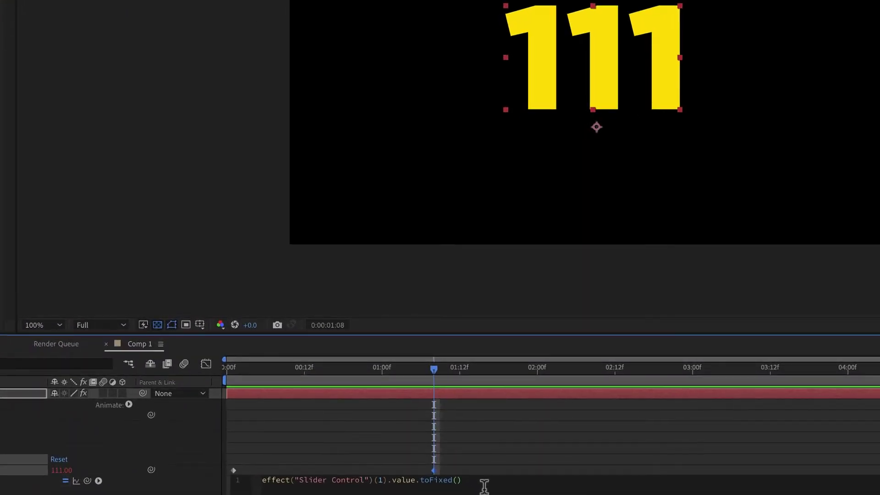
pyautogui.press('KP_Enter')
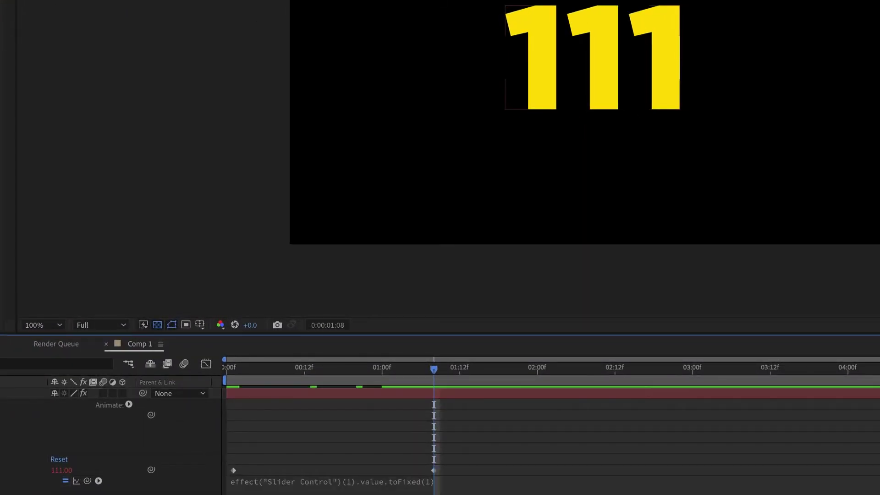
pyautogui.moveTo(437, 375)
pyautogui.mouseDown()
pyautogui.moveTo(381, 367)
pyautogui.moveTo(427, 367)
pyautogui.mouseUp()
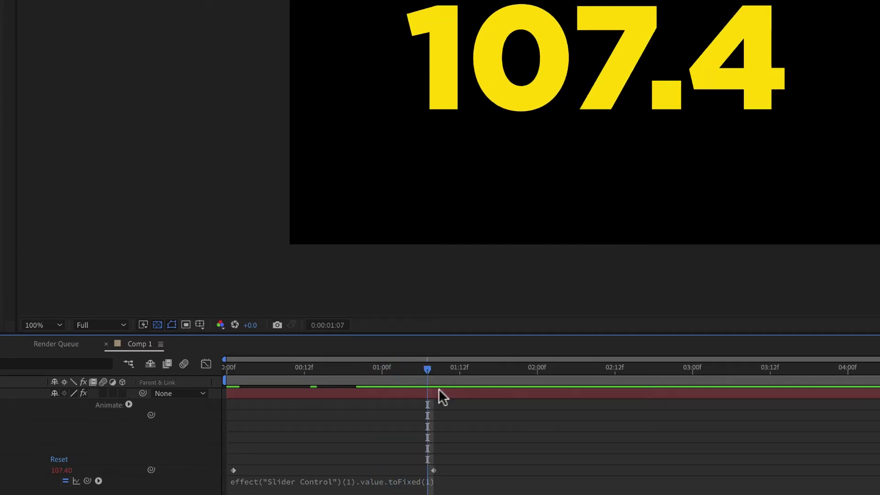
# Change it to toFixed(2) and scrub to confirm two decimals, e.g. 57.29.
pyautogui.click(481, 483)
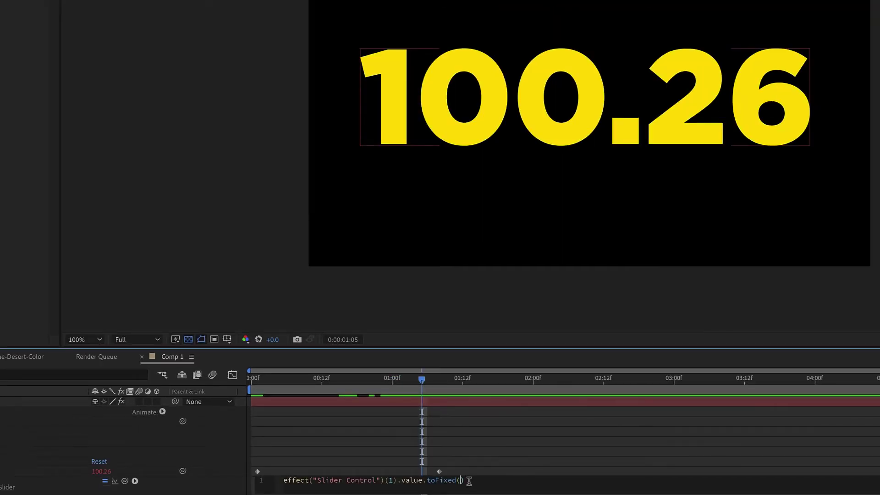
pyautogui.write('2')
pyautogui.click(516, 404)
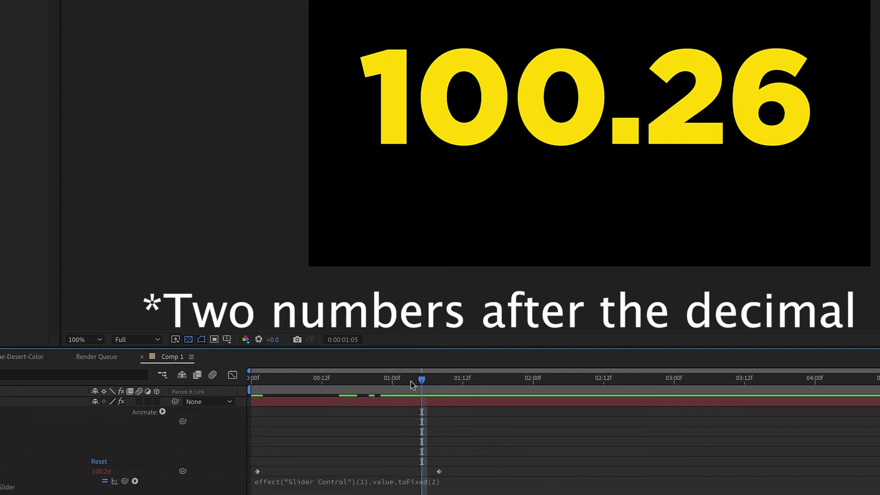
pyautogui.moveTo(422, 380); pyautogui.dragTo(356, 392)
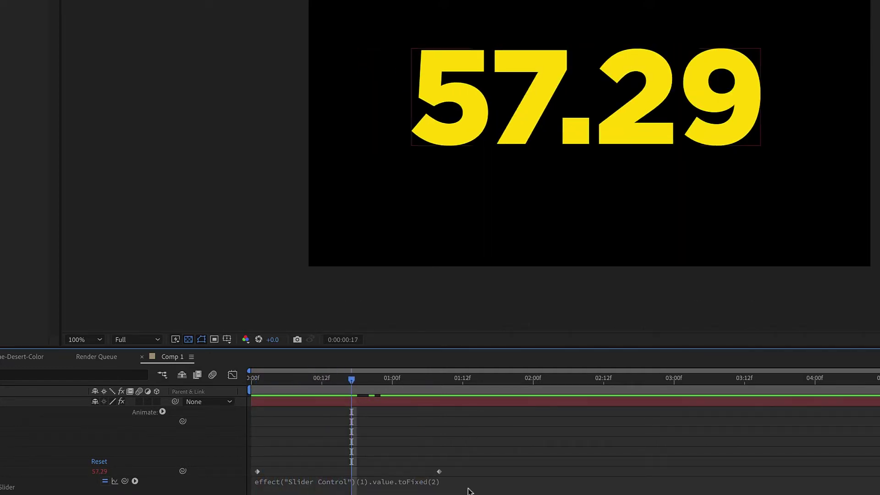
# Set the expression back to toFixed(0) and preview the whole-number count.
pyautogui.click(444, 481)
pyautogui.click(467, 479)
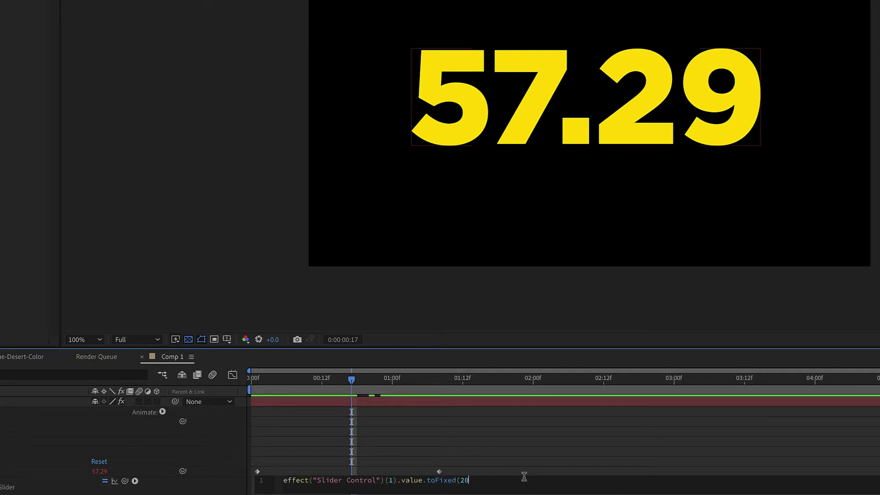
pyautogui.write('(0')
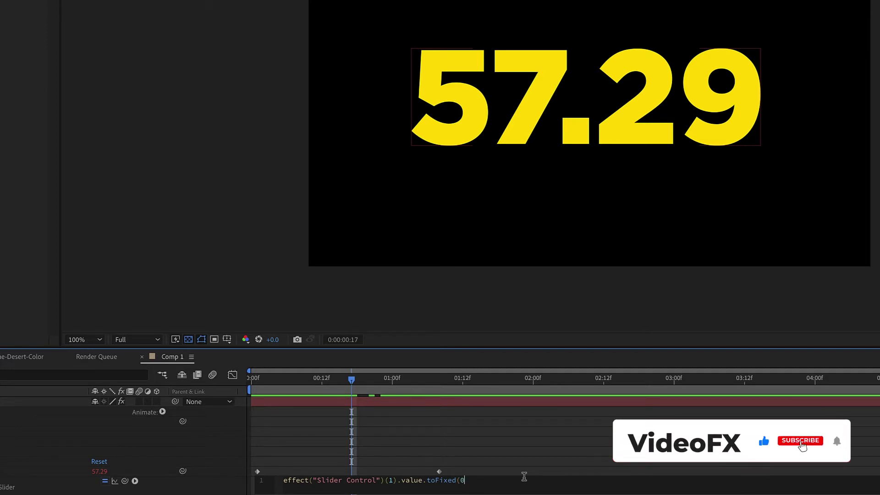
pyautogui.write('0')
pyautogui.press('BackSpace')
pyautogui.write(')')
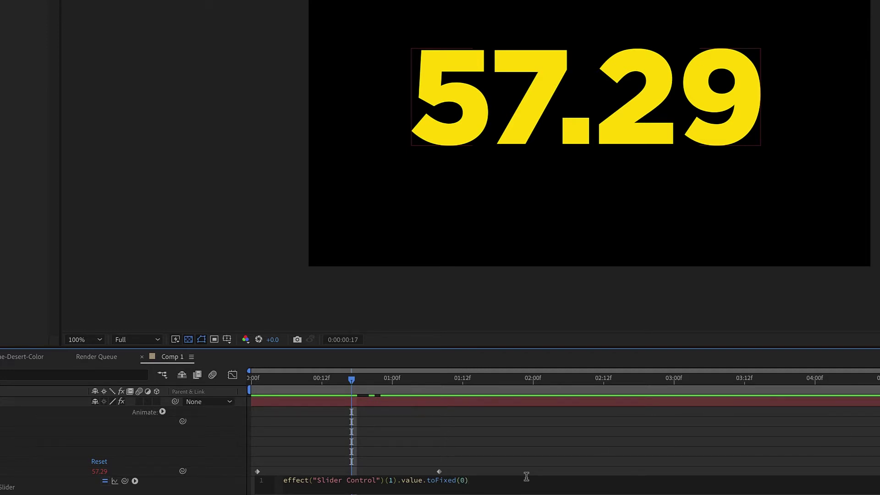
pyautogui.click(459, 409)
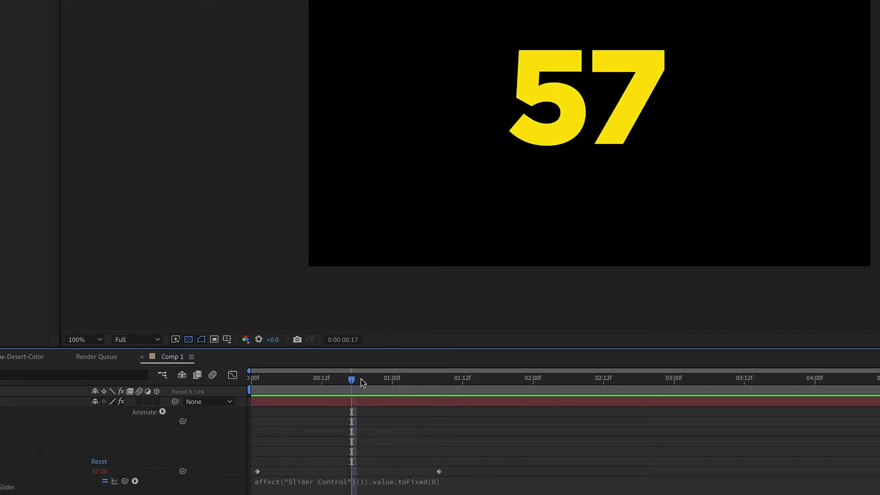
pyautogui.moveTo(361, 378); pyautogui.dragTo(256, 395)
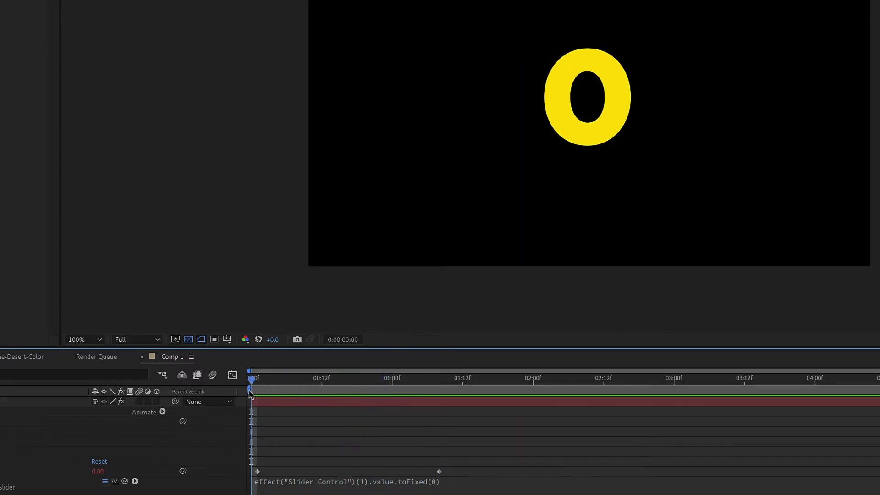
pyautogui.press('space')
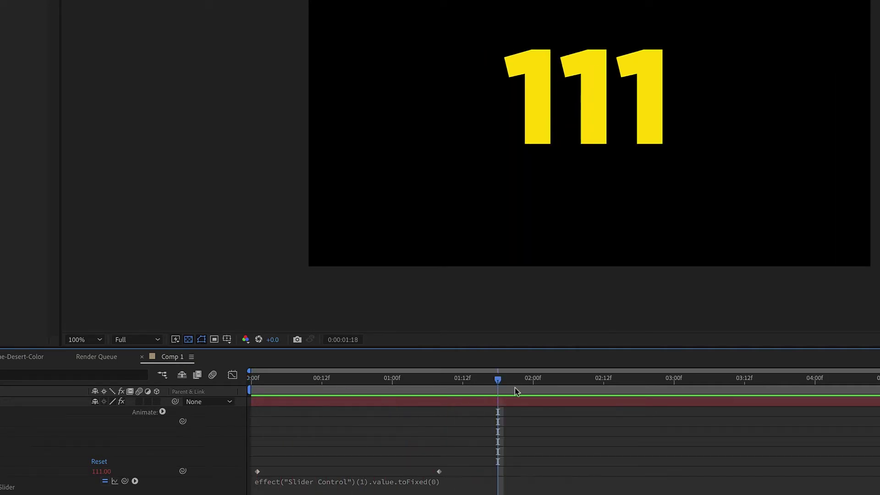
# Shift the Slider keyframes later so the count reads 99 at 0:00:02:17, then preview.
pyautogui.moveTo(495, 380); pyautogui.dragTo(407, 402)
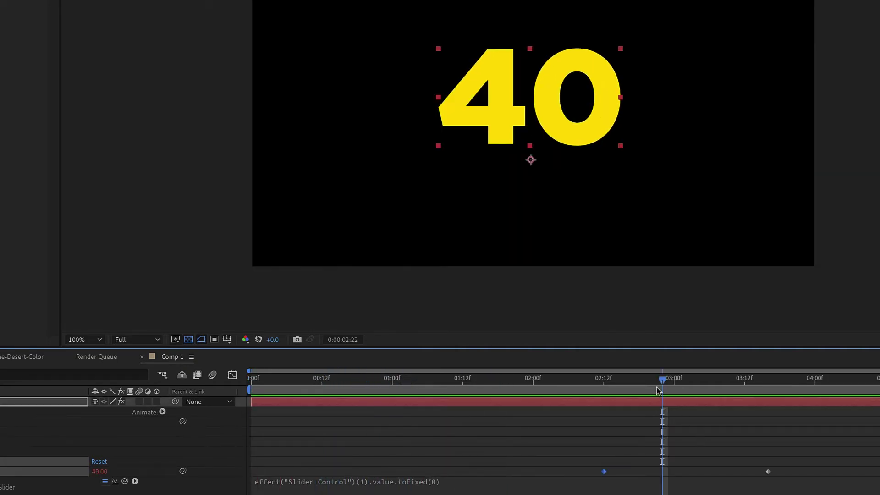
pyautogui.moveTo(662, 381); pyautogui.dragTo(570, 380)
pyautogui.press('space')
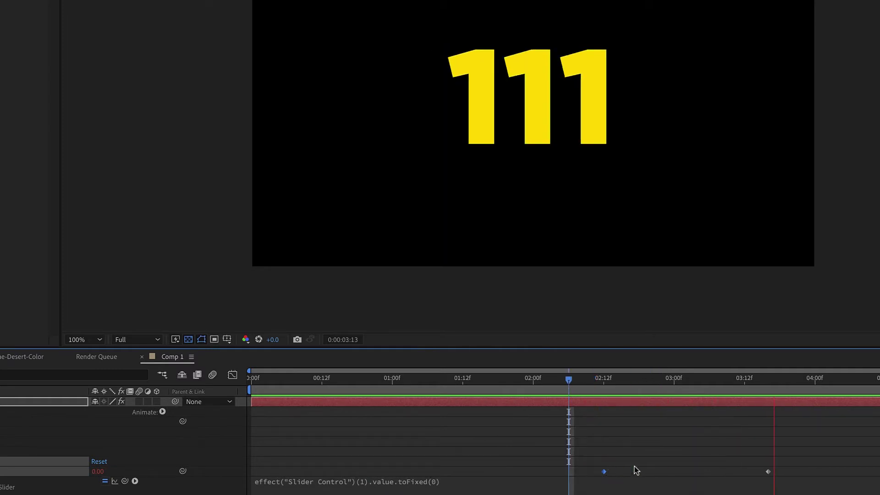
pyautogui.press('space')
# Move the end Slider keyframe to about 03:05 to slow the count.
pyautogui.moveTo(767, 471); pyautogui.dragTo(655, 472)
pyautogui.click(590, 391)
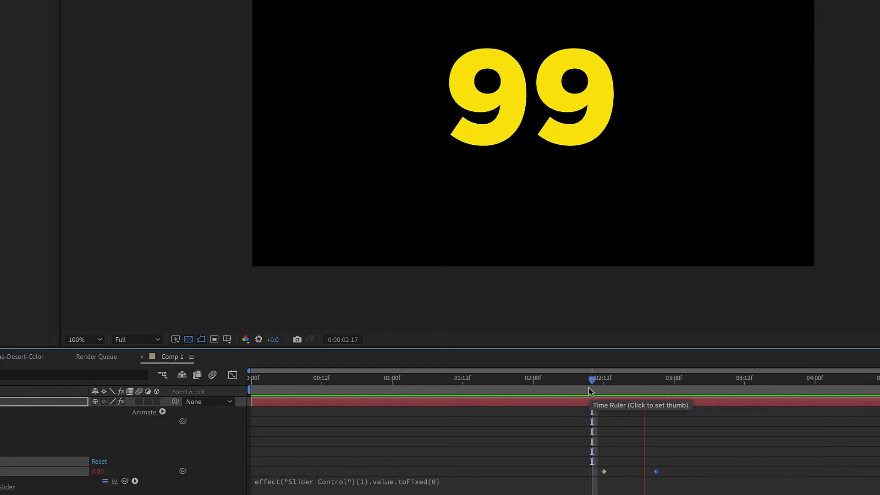
pyautogui.click(673, 391)
pyautogui.moveTo(657, 473); pyautogui.dragTo(688, 474)
pyautogui.click(575, 392)
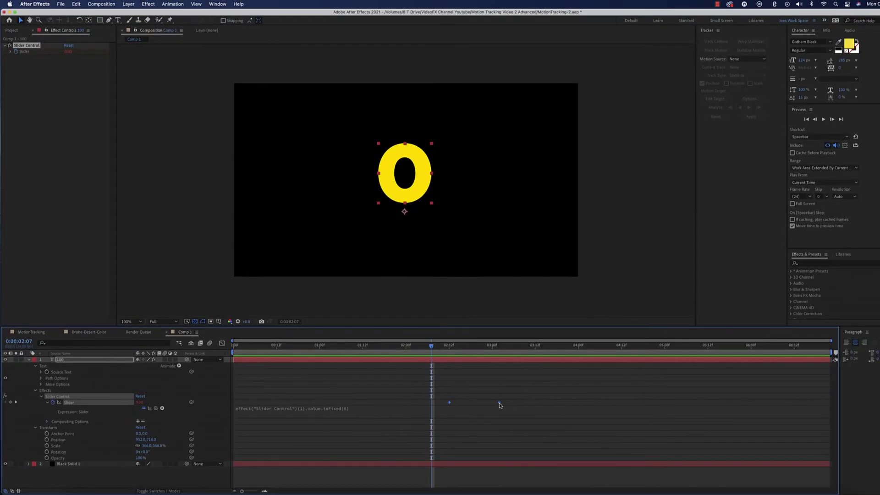
# Apply Keyframe Assistant > Easy Ease to both count keyframes and preview.
pyautogui.rightClick(499, 404)
pyautogui.moveTo(550, 486)
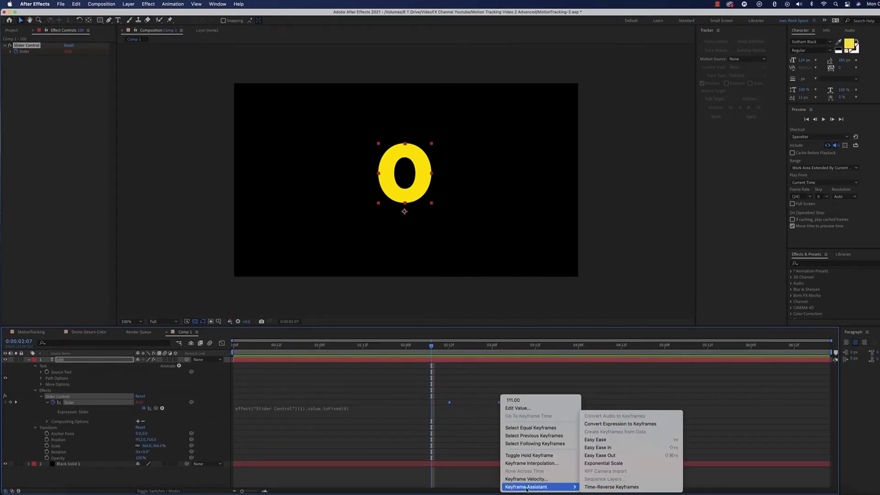
pyautogui.click(625, 440)
pyautogui.click(439, 352)
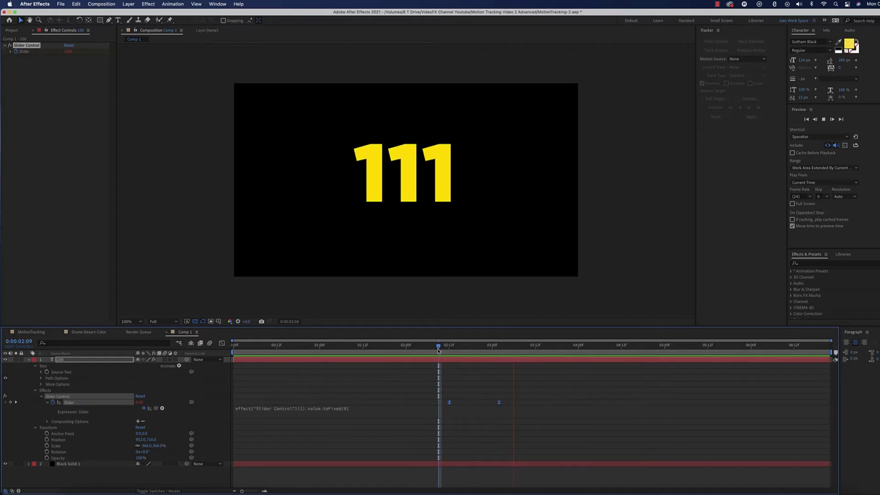
pyautogui.press('space')
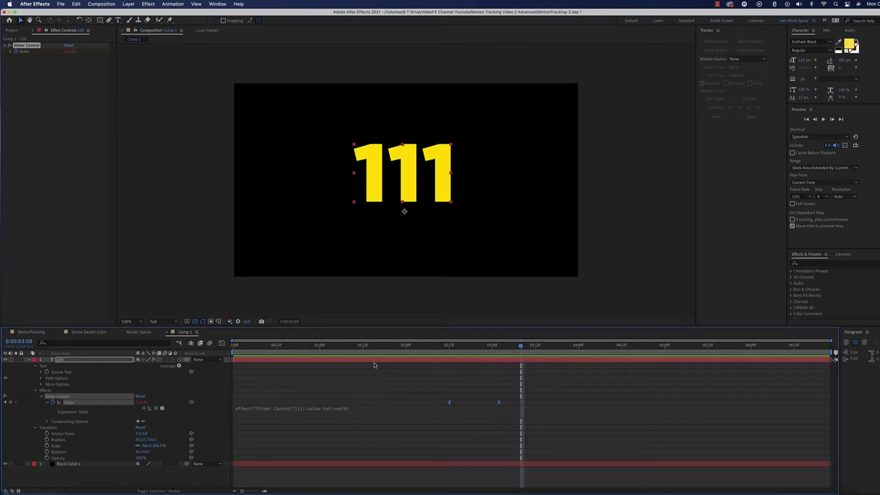
# Switch to the Drone-Desert-Color composition and select the FT label and number 50 layers.
pyautogui.click(89, 332)
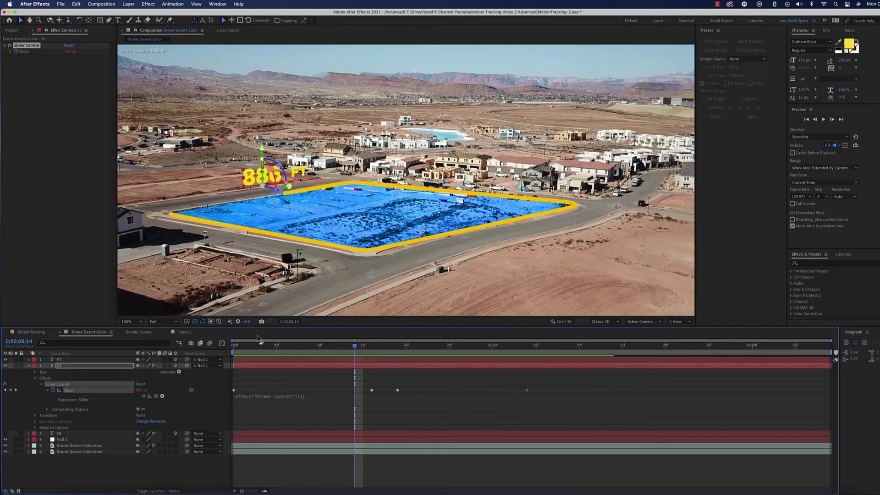
pyautogui.hotkey('shift', 'pageup')
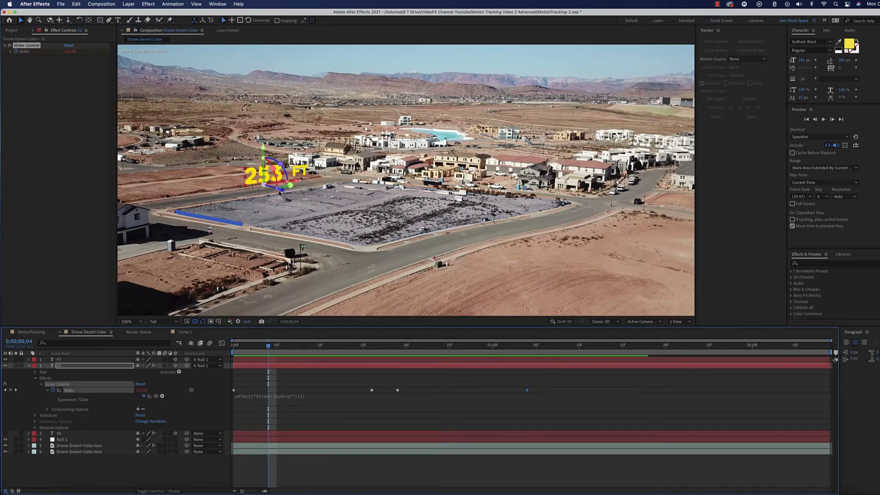
pyautogui.click(271, 361)
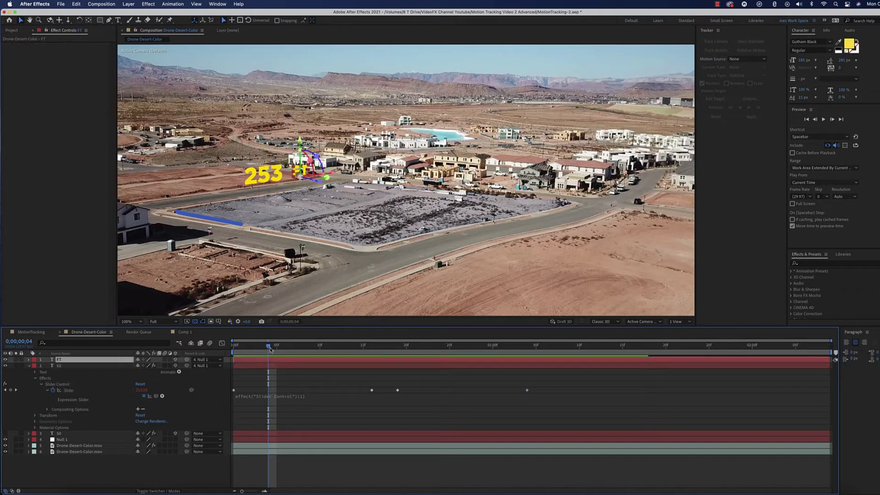
pyautogui.click(273, 433)
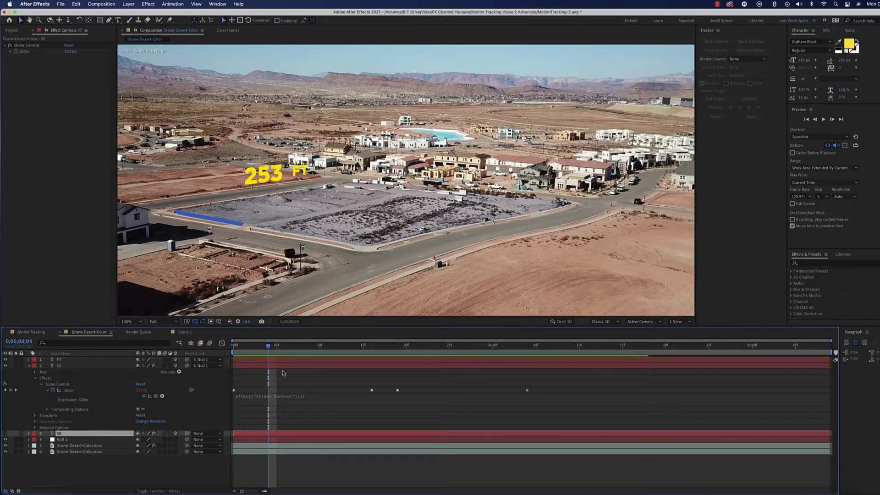
# Preview the counter from the first frame, checking readings such as 569, 886 and 1,012 FT.
pyautogui.moveTo(270, 348); pyautogui.dragTo(232, 348)
pyautogui.press('space')
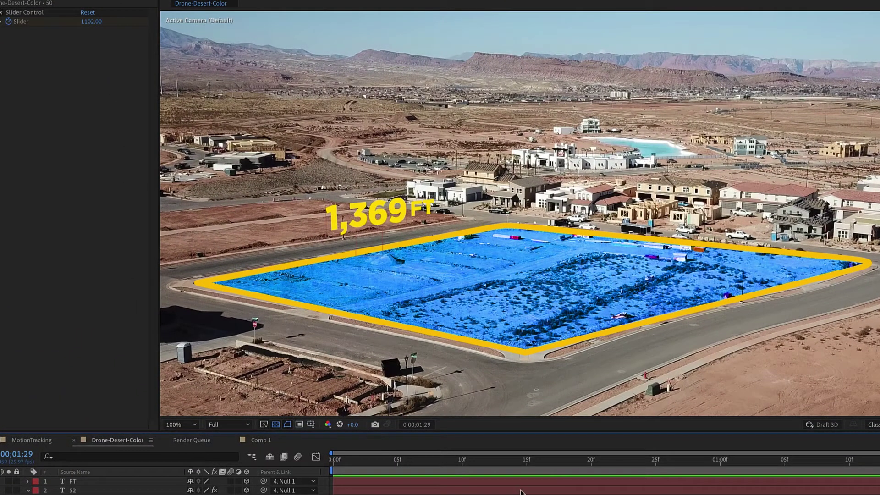
pyautogui.moveTo(435, 470); pyautogui.dragTo(493, 480)
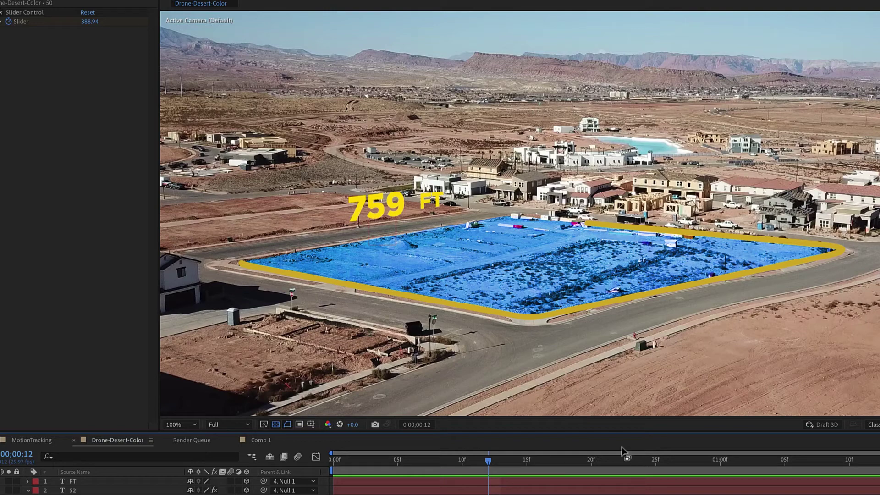
pyautogui.click(414, 466)
pyautogui.press('space')
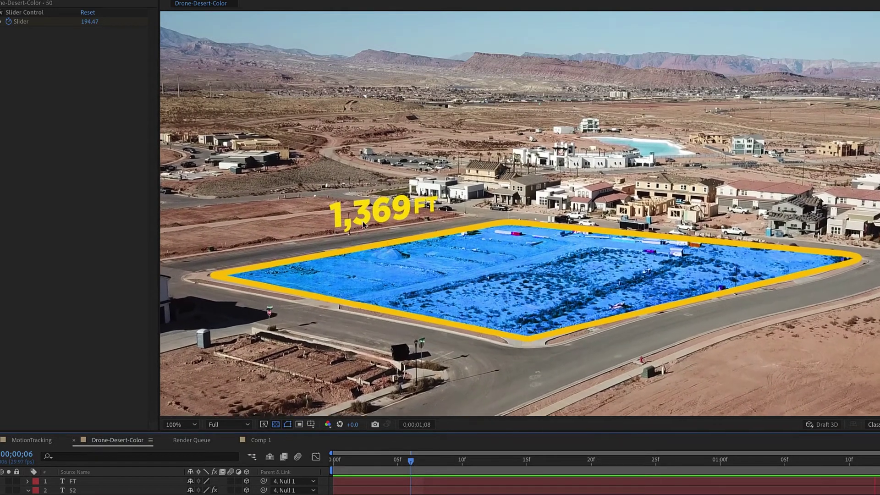
pyautogui.press('space')
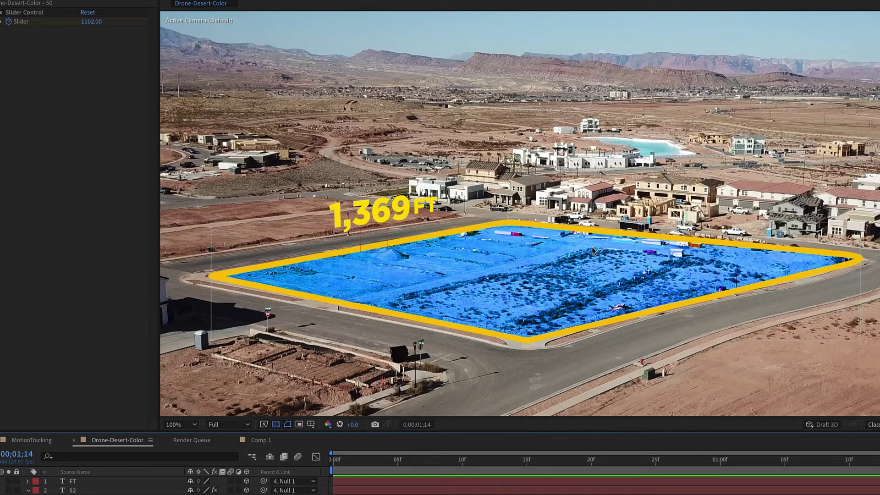
pyautogui.moveTo(522, 464); pyautogui.dragTo(413, 461)
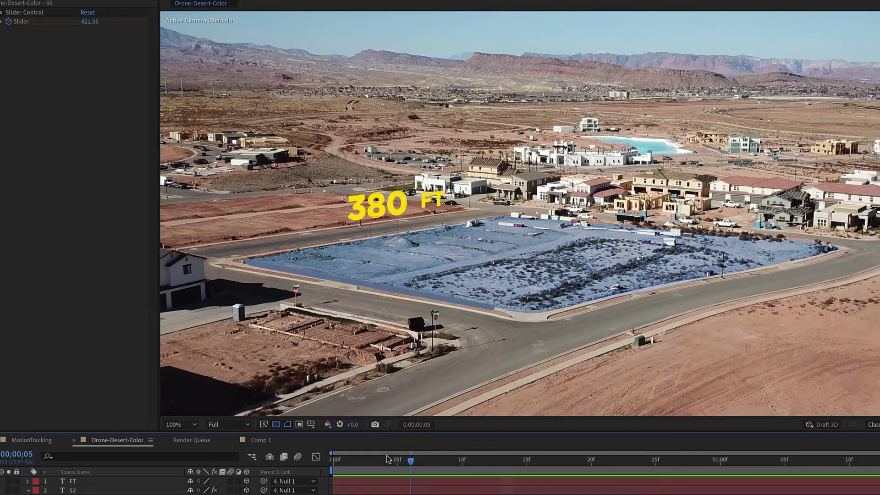
pyautogui.moveTo(380, 429); pyautogui.dragTo(460, 441)
pyautogui.moveTo(352, 353); pyautogui.dragTo(372, 351)
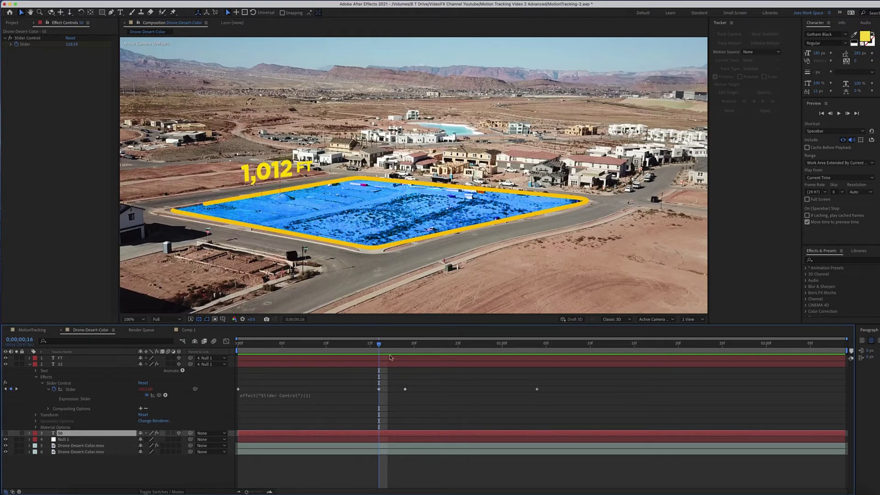
pyautogui.moveTo(385, 347); pyautogui.dragTo(334, 358)
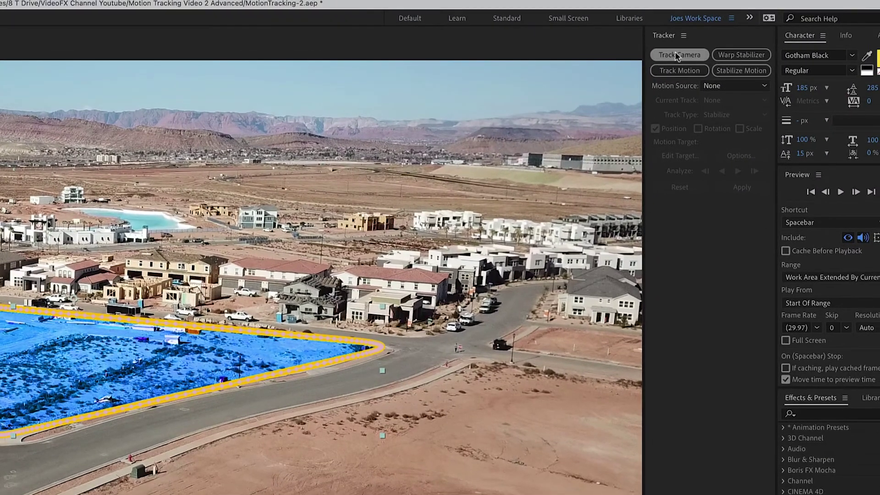
# Start a motion track on the drone footage and place Track Point 1 on the roadside pole.
pyautogui.click(680, 70)
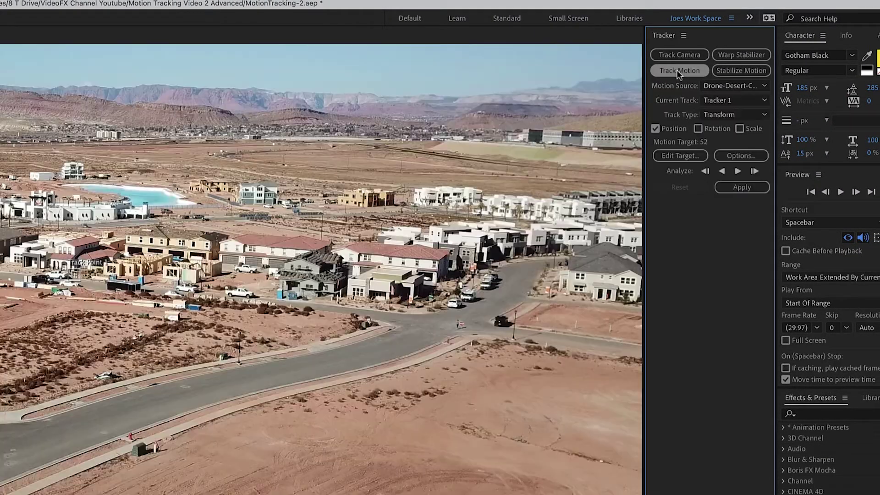
pyautogui.scroll(2, 128, 296)
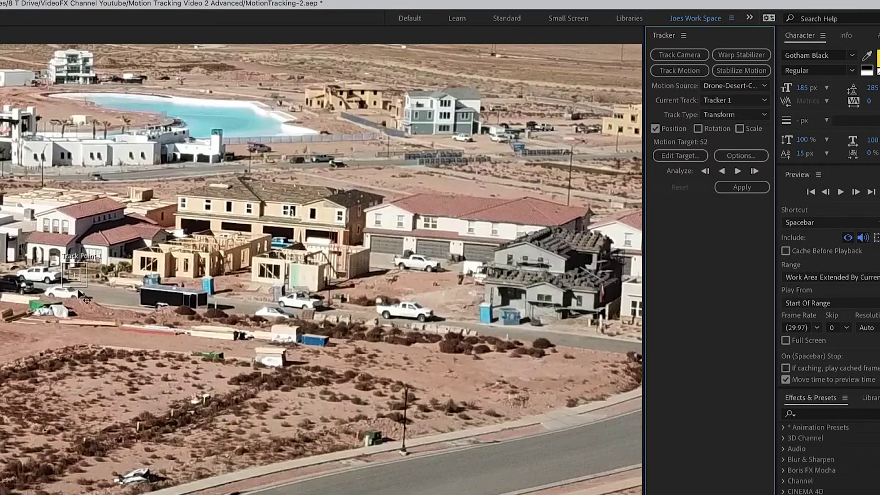
pyautogui.scroll(-2, 119, 317)
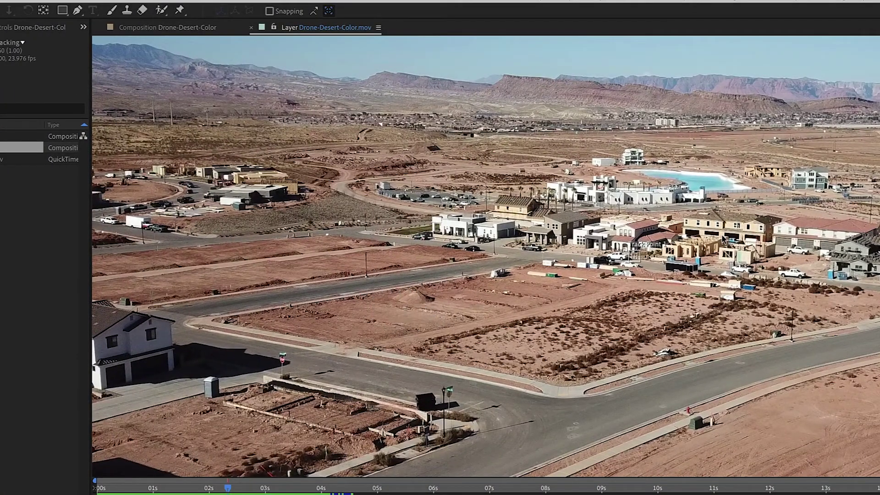
pyautogui.scroll(2, 639, 261)
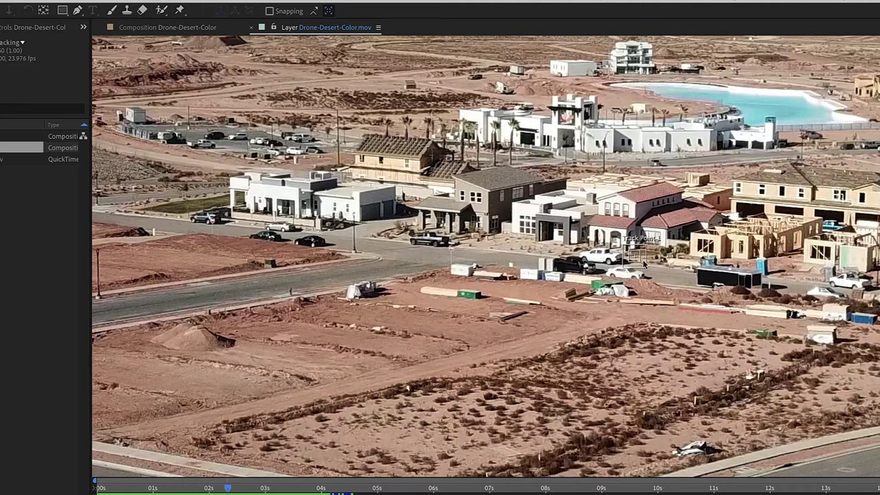
pyautogui.scroll(2, 641, 263)
pyautogui.moveTo(639, 266); pyautogui.dragTo(231, 255)
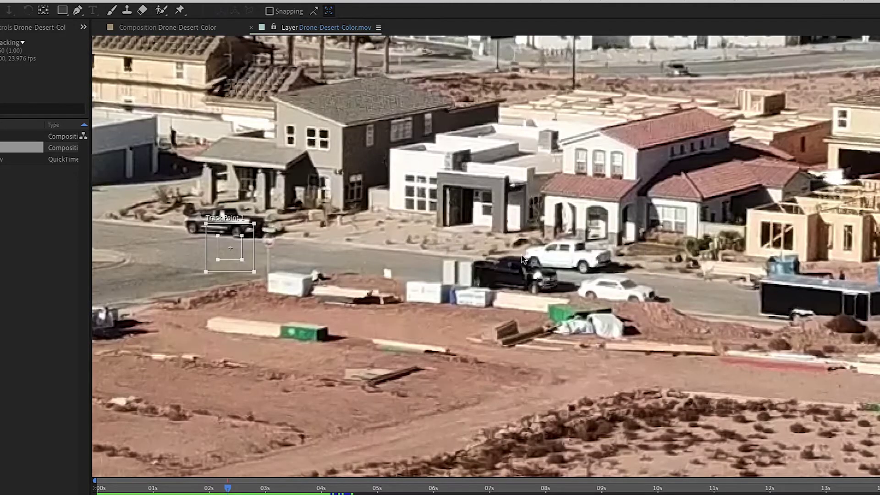
pyautogui.moveTo(509, 253); pyautogui.dragTo(829, 225)
pyautogui.moveTo(614, 269); pyautogui.dragTo(737, 260)
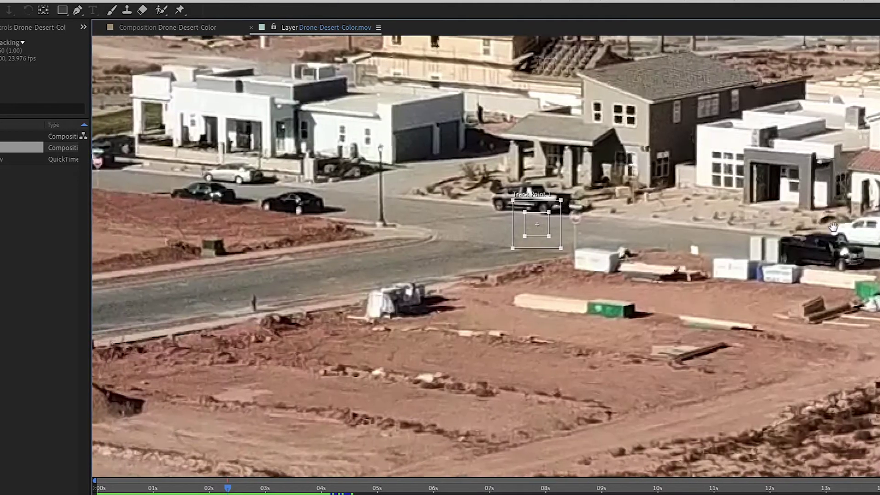
pyautogui.moveTo(646, 240); pyautogui.dragTo(190, 297)
pyautogui.moveTo(344, 287); pyautogui.dragTo(797, 254)
# Enlarge the track point's feature and search regions so they frame the pole.
pyautogui.scroll(-2, 797, 254)
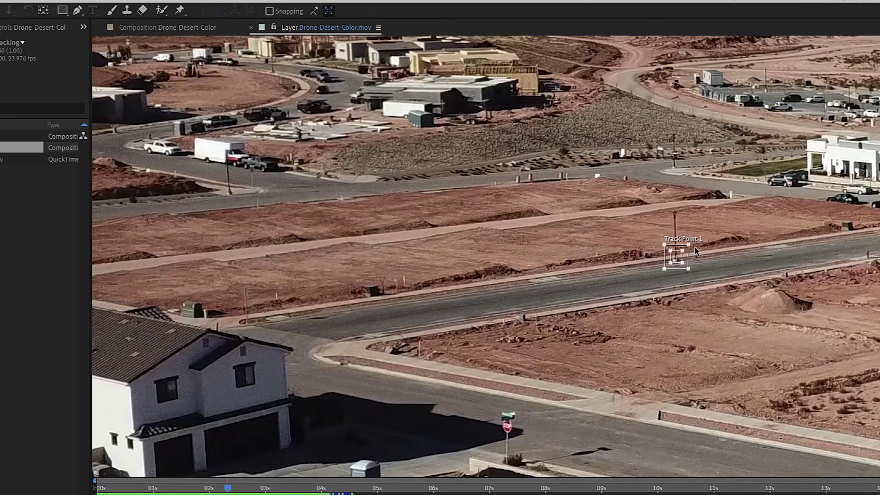
pyautogui.moveTo(688, 244); pyautogui.dragTo(695, 240)
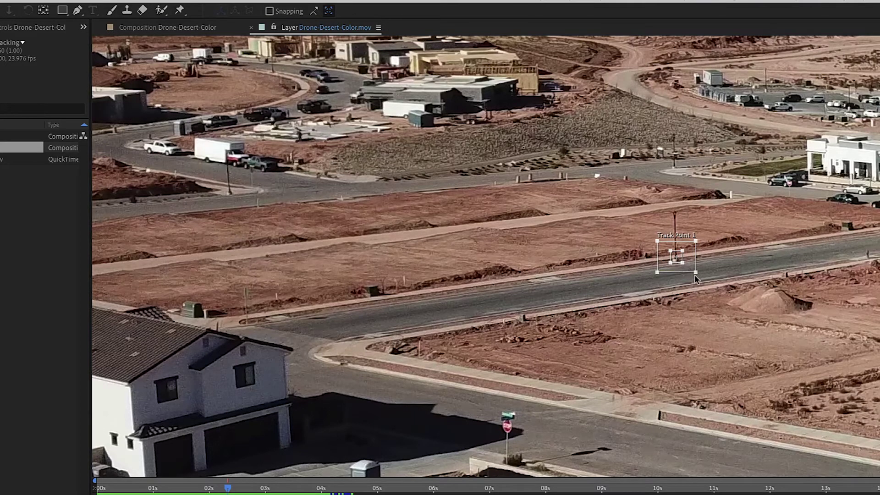
pyautogui.moveTo(694, 272); pyautogui.dragTo(687, 268)
pyautogui.moveTo(694, 237); pyautogui.dragTo(695, 215)
pyautogui.moveTo(680, 263); pyautogui.dragTo(678, 225)
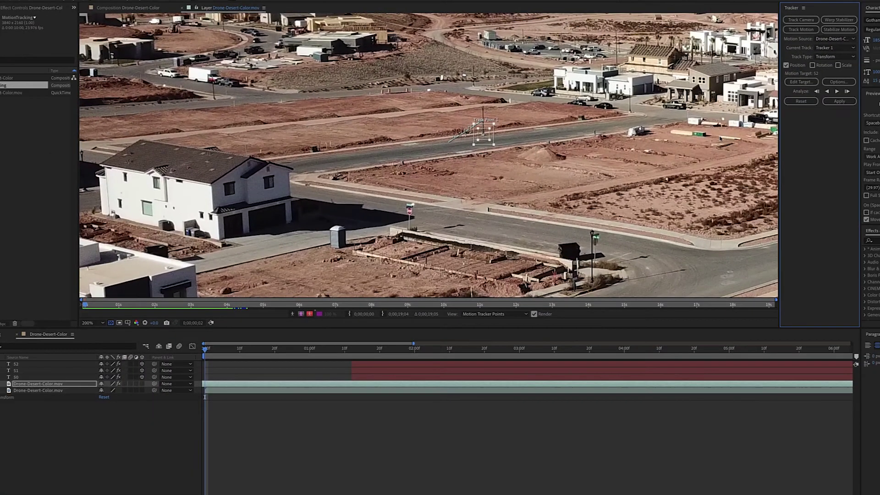
# Analyze the pole track forward, return to the start, and add a new Null object.
pyautogui.click(836, 91)
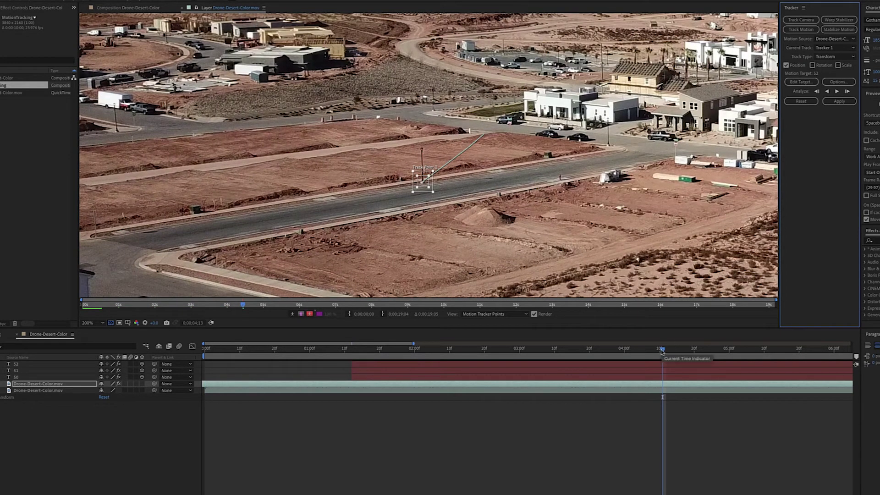
pyautogui.moveTo(662, 349); pyautogui.dragTo(203, 365)
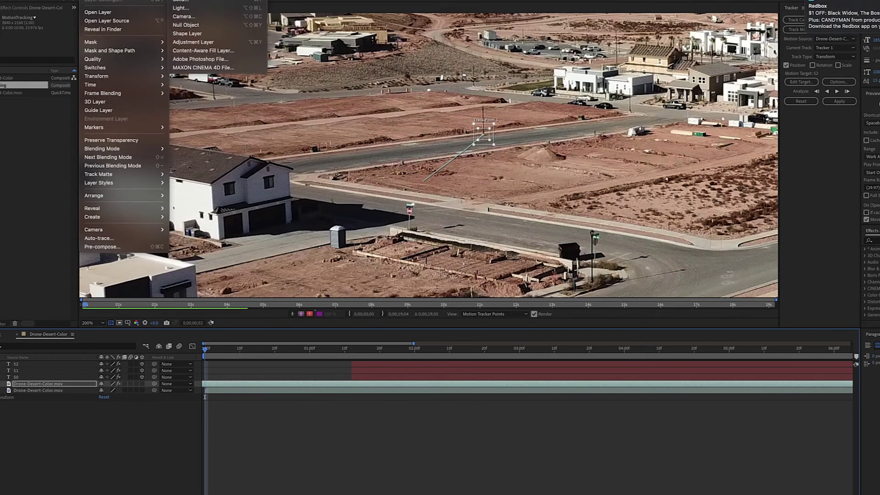
pyautogui.click(185, 25)
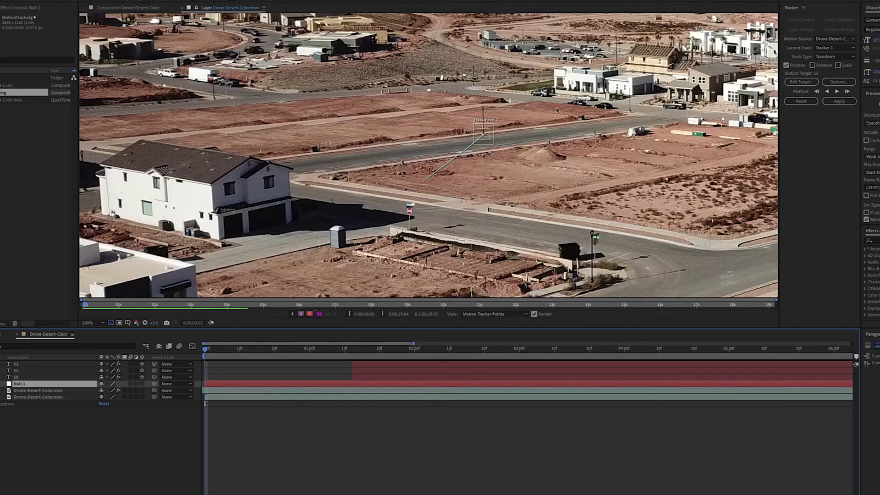
# Set Null 1 as the motion target and apply the tracking data in X and Y.
pyautogui.click(839, 101)
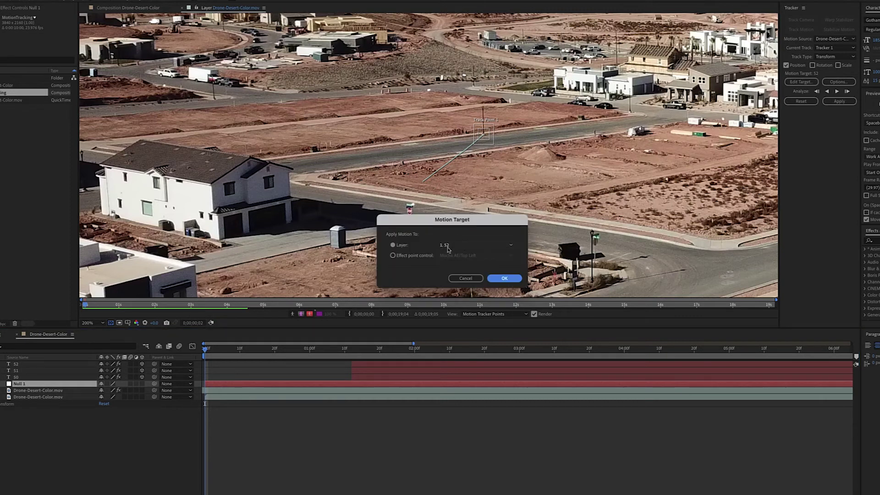
pyautogui.click(495, 244)
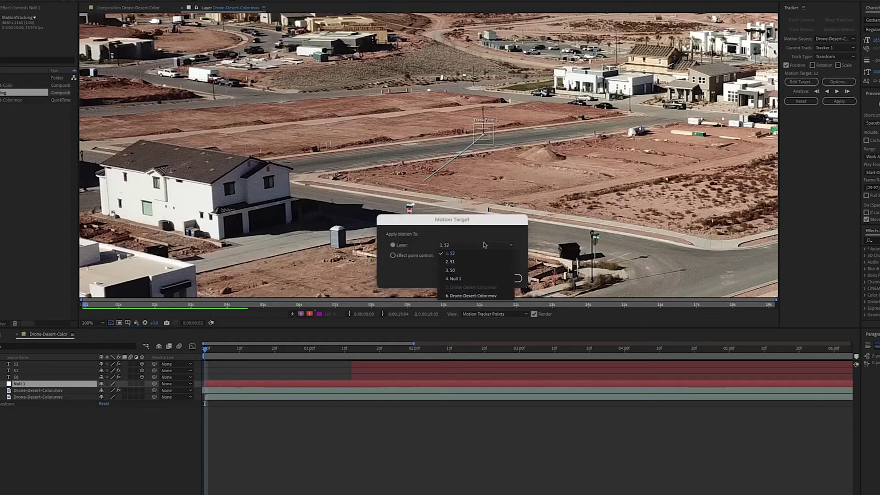
pyautogui.click(453, 278)
pyautogui.click(504, 278)
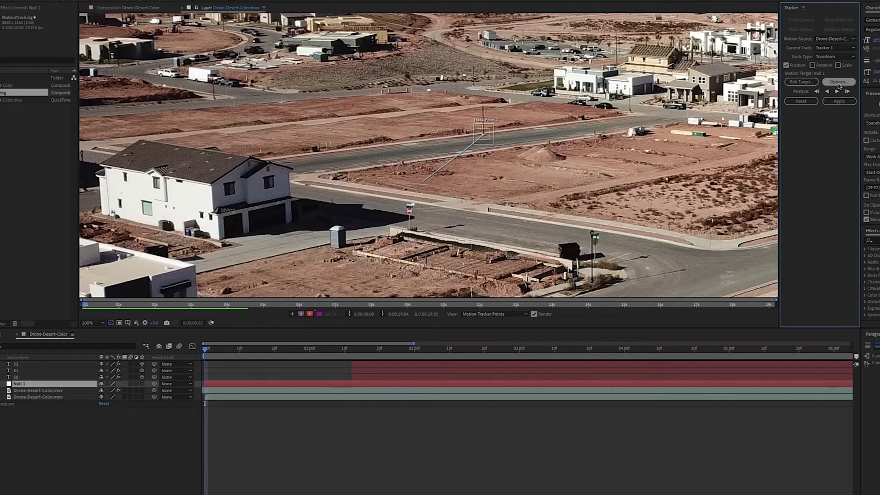
pyautogui.click(839, 101)
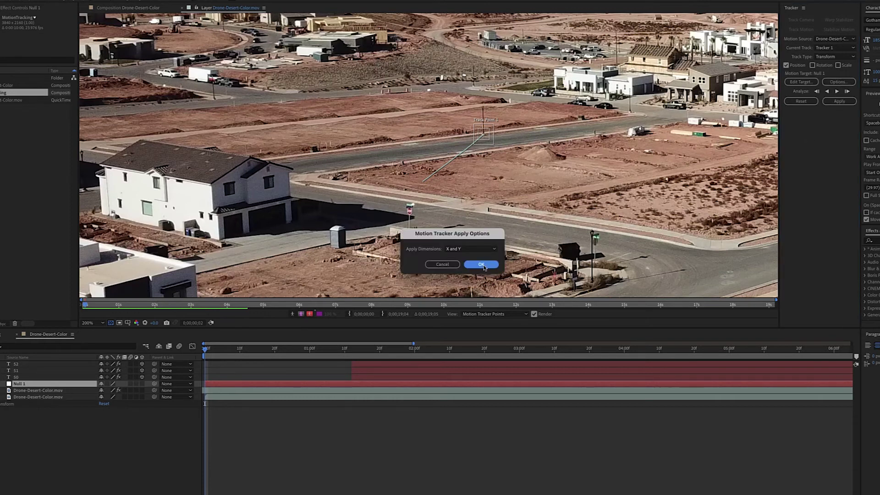
pyautogui.click(481, 264)
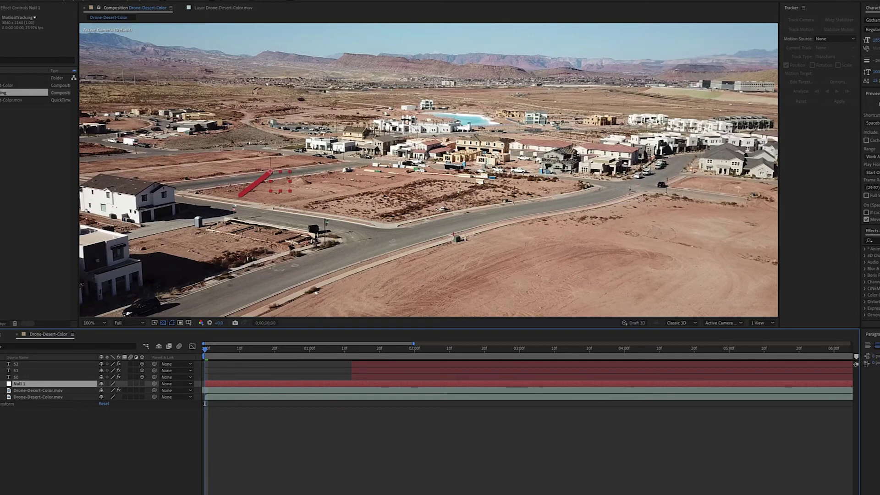
# Move text layers 50, 51 and 52 to start at 0:00 and raise the counter above the lot.
pyautogui.click(334, 371)
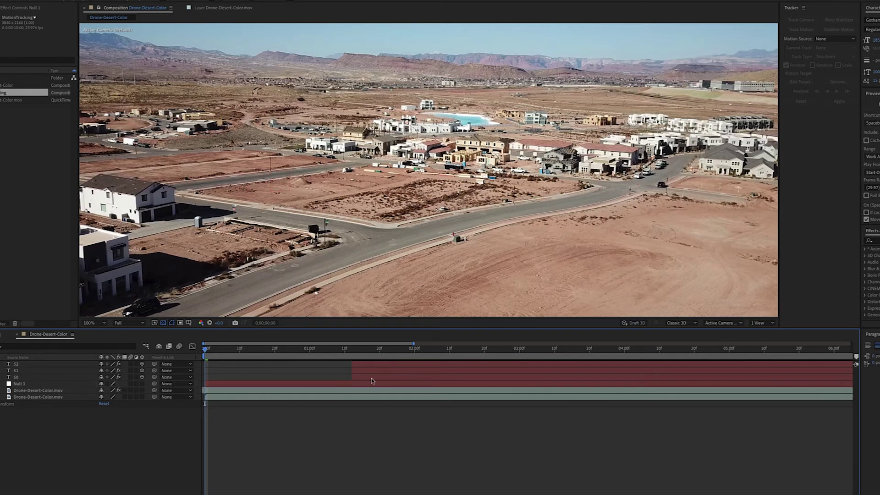
pyautogui.moveTo(375, 378); pyautogui.dragTo(299, 379)
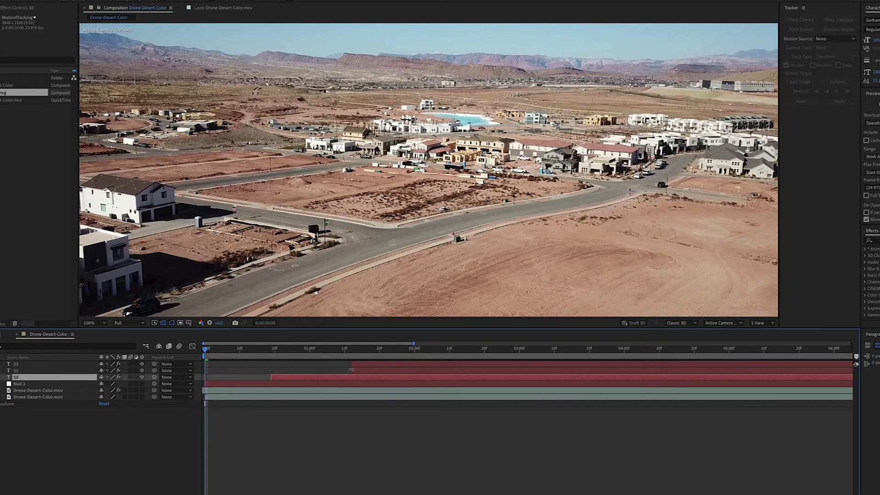
pyautogui.click(364, 367)
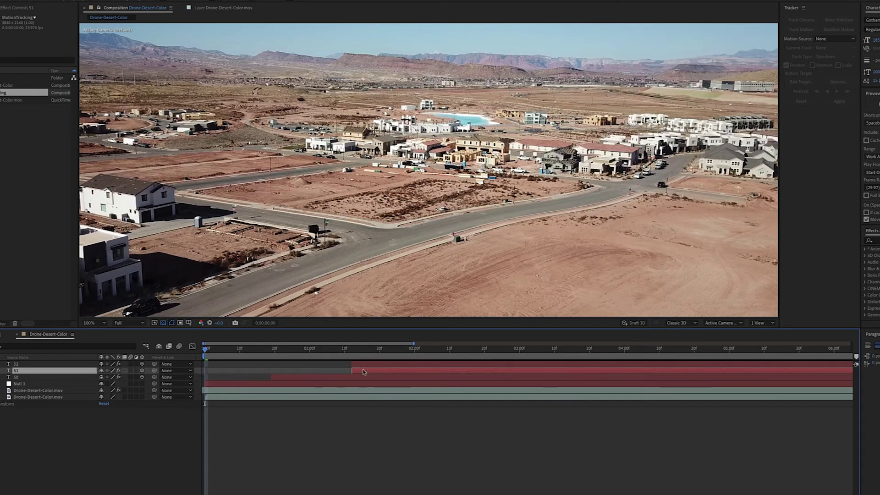
pyautogui.hotkey('ctrl', 'z')
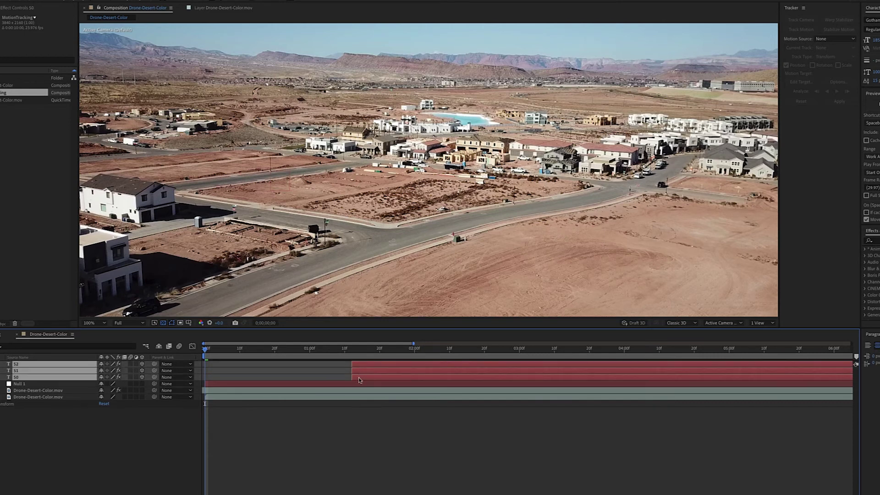
pyautogui.moveTo(359, 379); pyautogui.dragTo(211, 383)
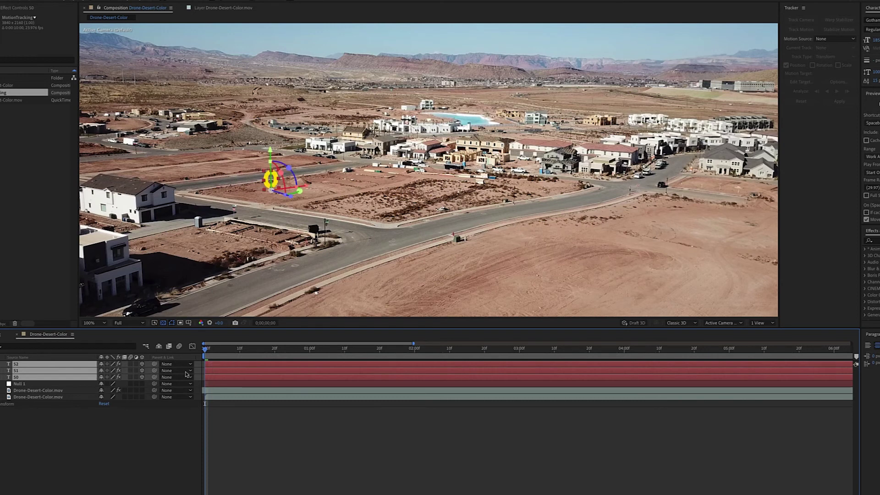
pyautogui.moveTo(203, 352)
pyautogui.mouseDown()
pyautogui.moveTo(310, 353)
pyautogui.moveTo(205, 360)
pyautogui.mouseUp()
pyautogui.moveTo(273, 184); pyautogui.dragTo(296, 183)
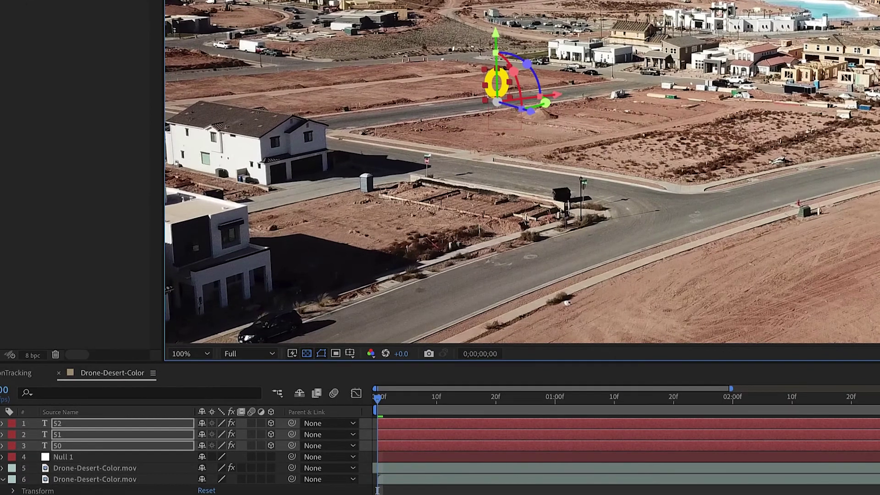
# Parent text layer 52 to Null 1 and preview the 1,102 counter following the track.
pyautogui.hotkey('ctrl', 'shift', 'a')
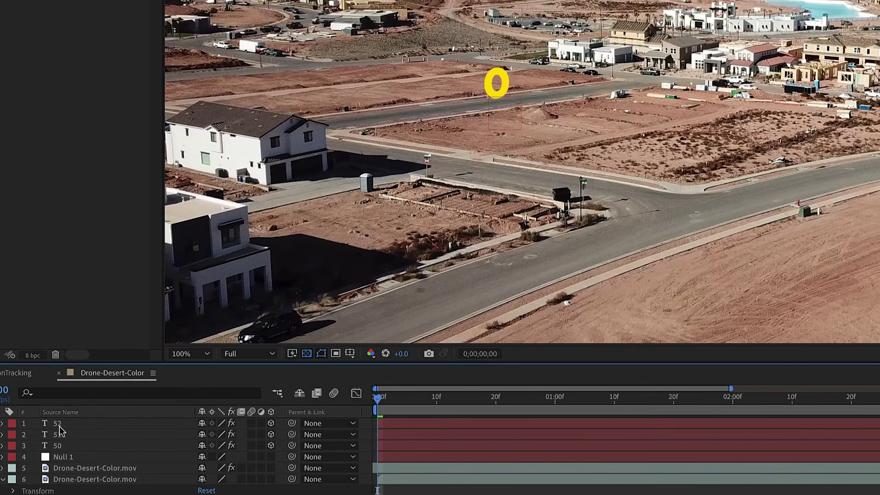
pyautogui.click(79, 424)
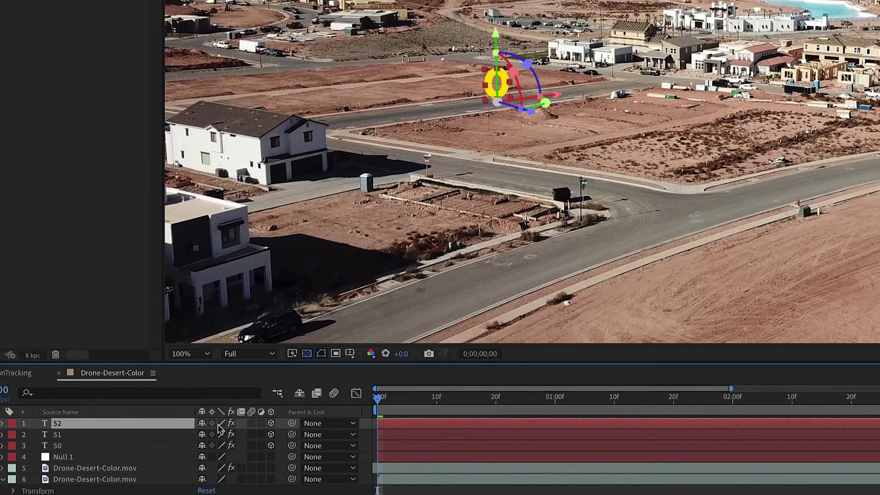
pyautogui.moveTo(291, 423); pyautogui.dragTo(85, 460)
pyautogui.press('space')
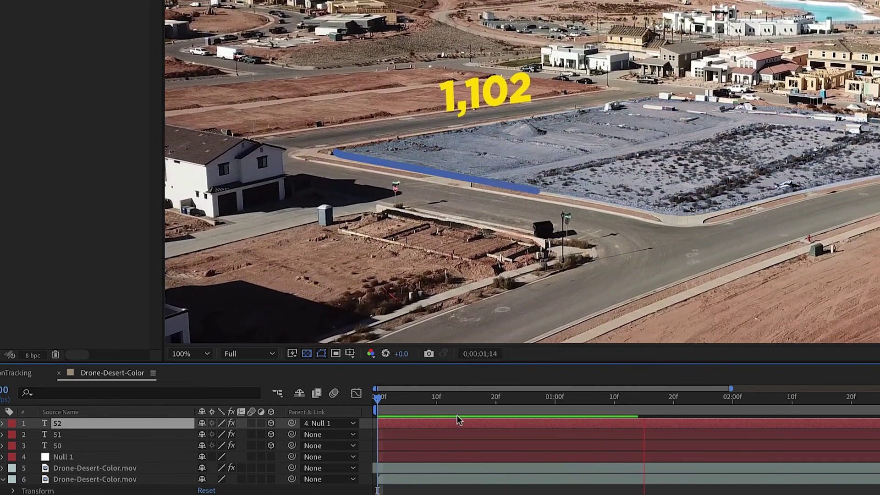
pyautogui.press('space')
pyautogui.click(648, 469)
pyautogui.moveTo(644, 400); pyautogui.dragTo(560, 403)
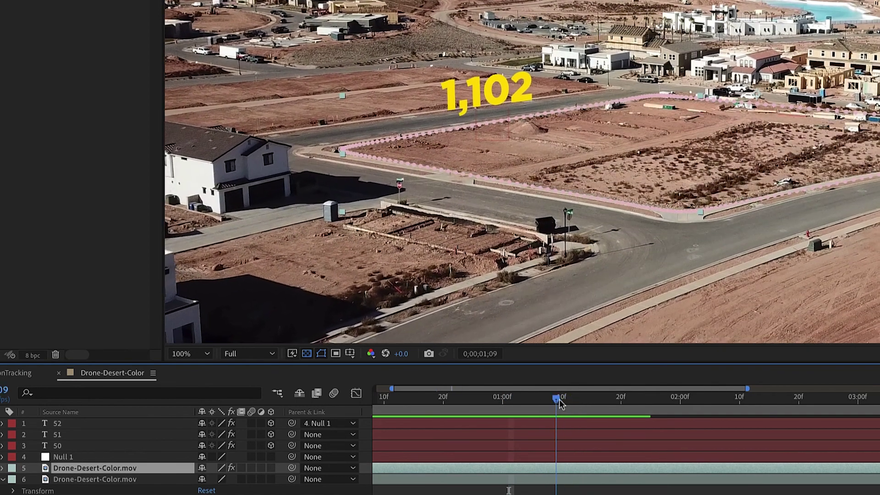
# Split both Drone-Desert-Color.mov layers, delete the extra piece, and start the remaining footage at 0:00.
pyautogui.keyDown('shift'); pyautogui.click(560, 480); pyautogui.keyUp('shift')
pyautogui.hotkey('ctrl', 'shift', 'd')
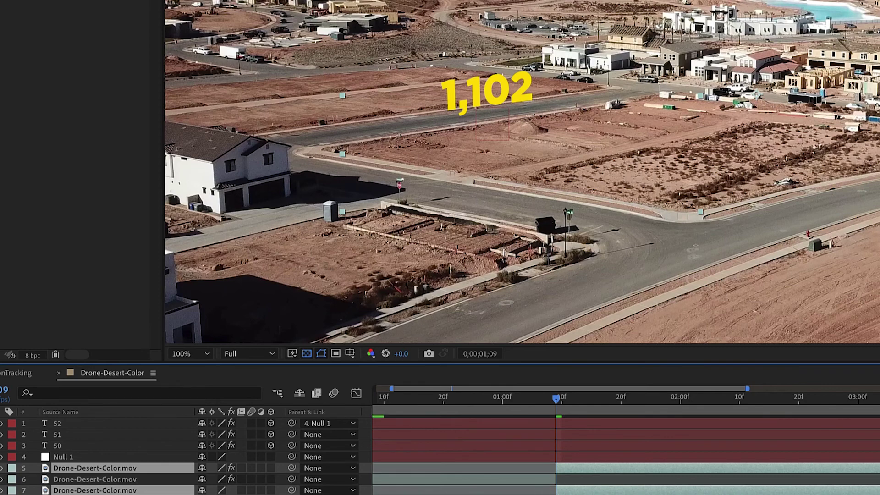
pyautogui.click(537, 480)
pyautogui.press('Delete')
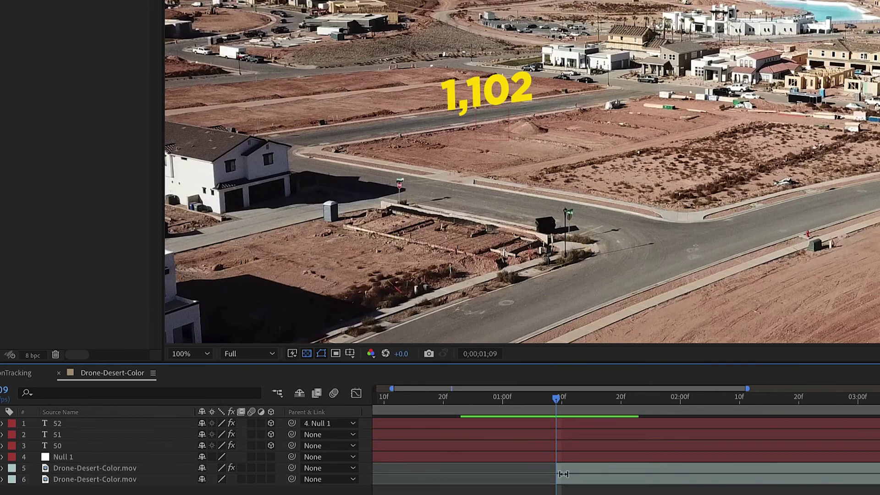
pyautogui.click(572, 470)
pyautogui.keyDown('shift'); pyautogui.click(576, 480); pyautogui.keyUp('shift')
pyautogui.moveTo(582, 481); pyautogui.dragTo(397, 482)
pyautogui.moveTo(555, 398); pyautogui.dragTo(344, 414)
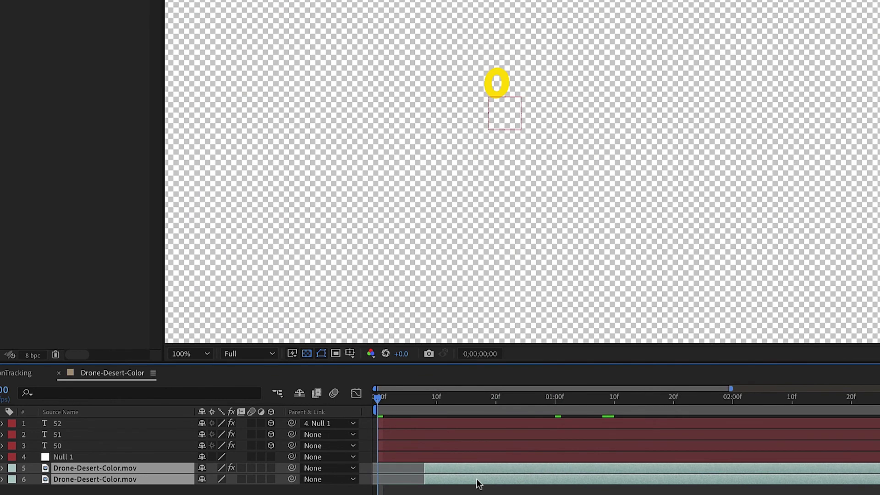
pyautogui.moveTo(477, 483); pyautogui.dragTo(426, 481)
pyautogui.click(387, 402)
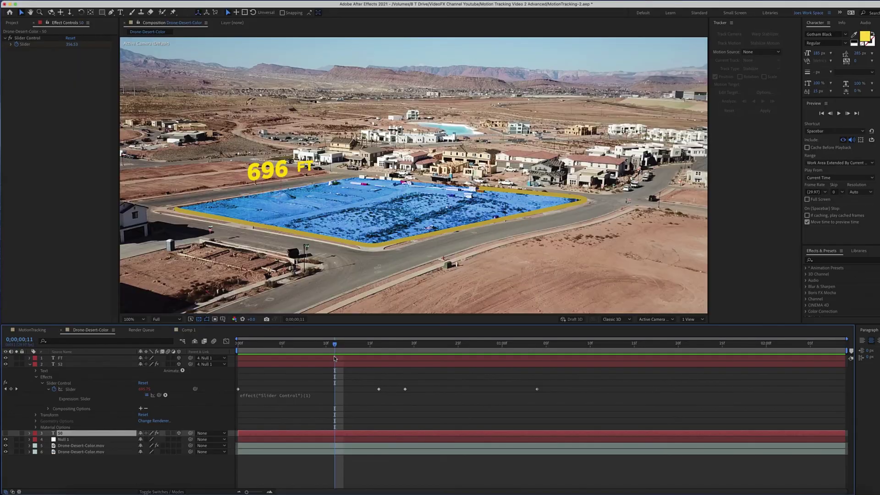